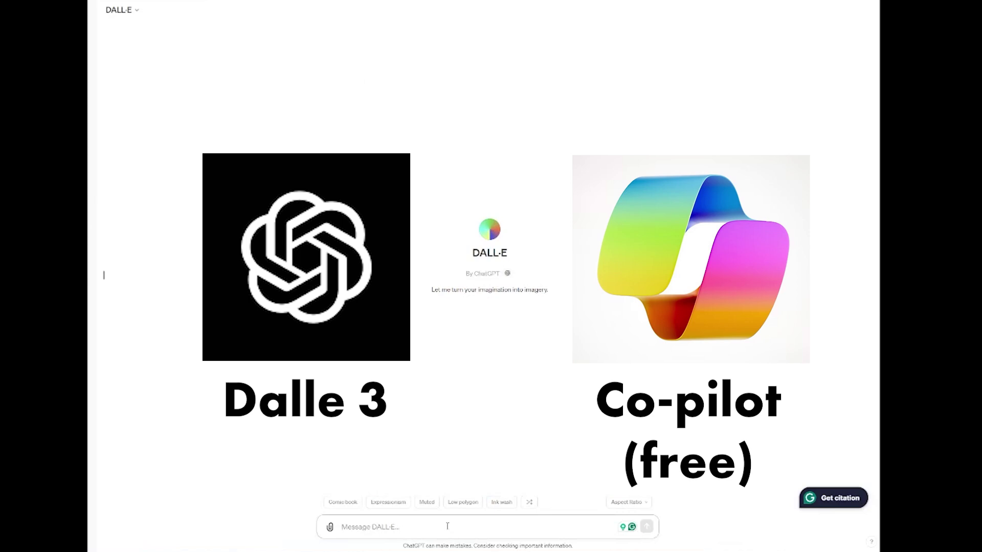
Step: Generate images from the prompt "a photorealistic front facing facade of a small gritty new york city convenience store. front facing on a white background"
{"action": "type", "text": "a photorealistic front facing facade of a small gritty new york city convenience store"}
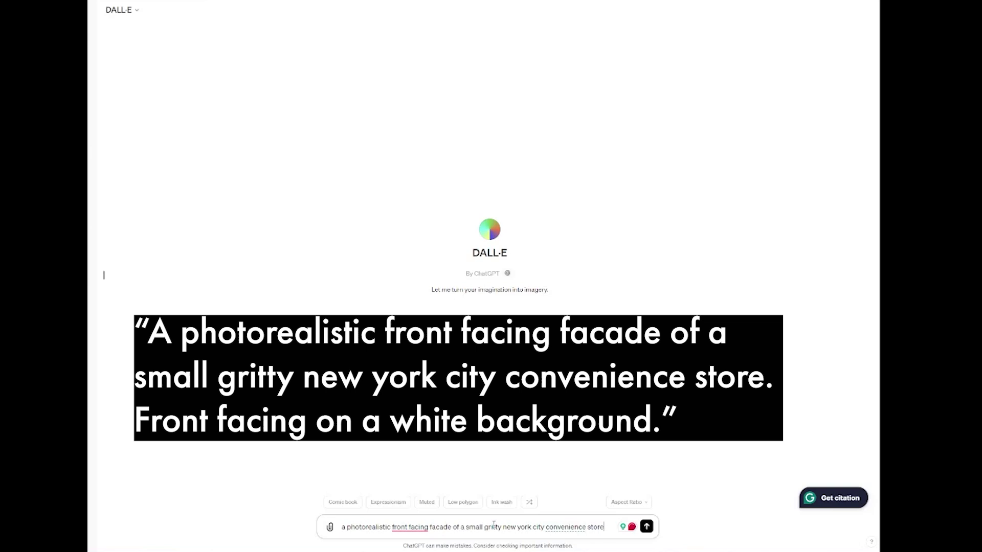
{"action": "type", "text": "ont facin"}
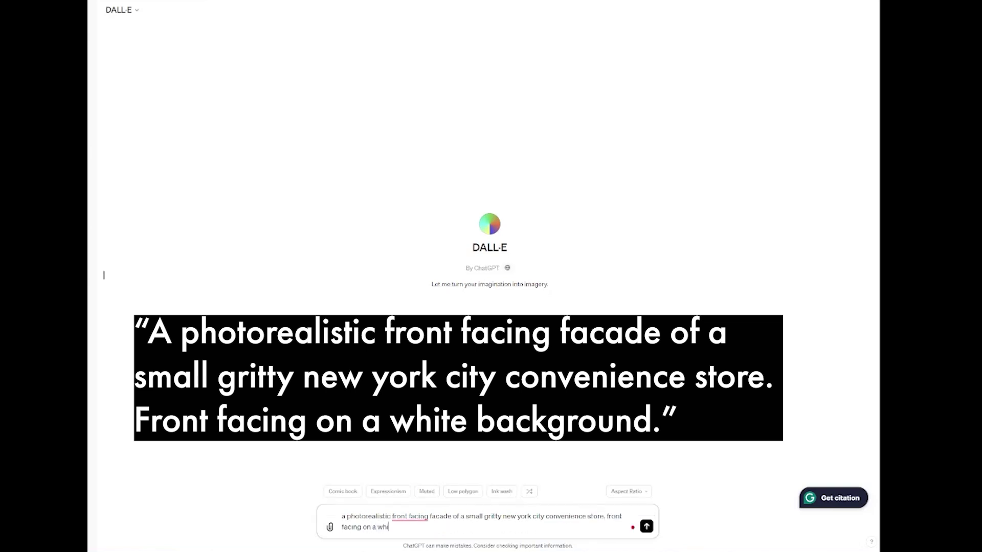
{"action": "type", "text": "g on a white background"}
{"action": "key", "text": "Return"}
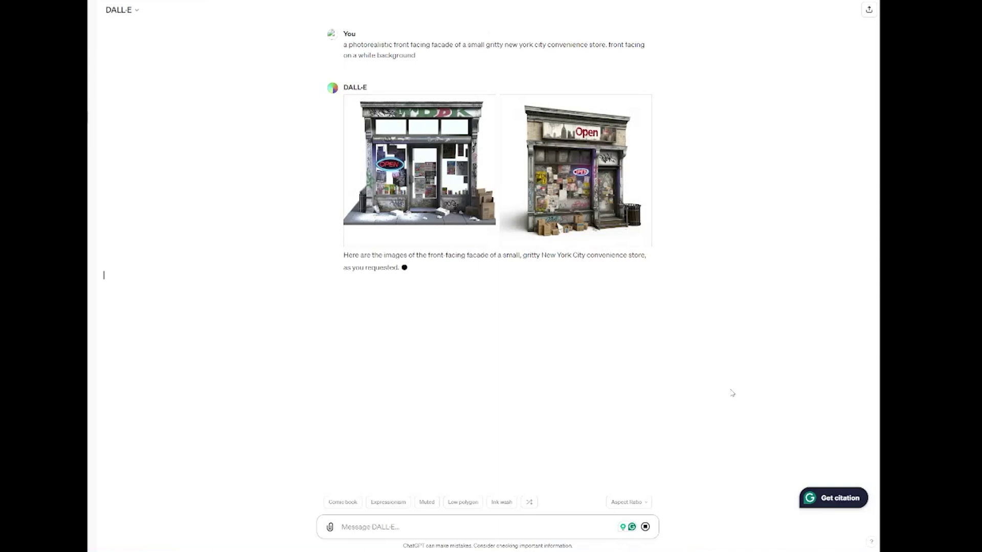
Step: Regenerate the storefront images, then rate the "Elesnpe" storefront as good and download it
{"action": "left_click", "coordinate": [372, 281]}
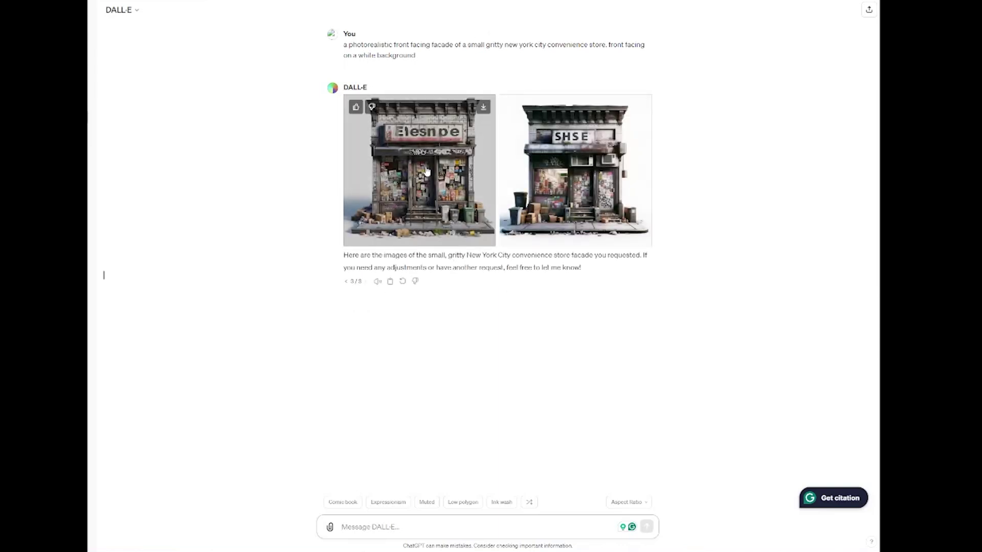
{"action": "left_click", "coordinate": [356, 108]}
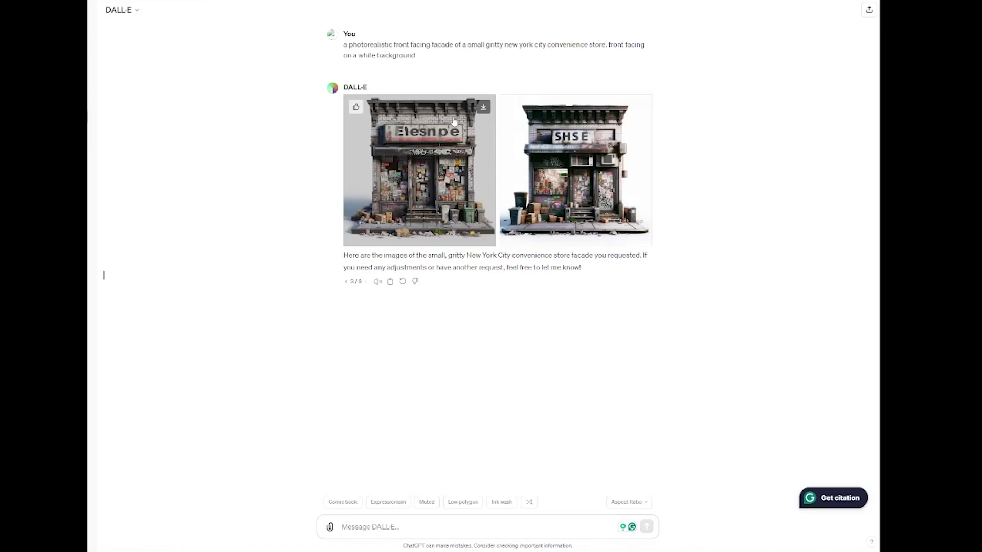
{"action": "left_click", "coordinate": [483, 109]}
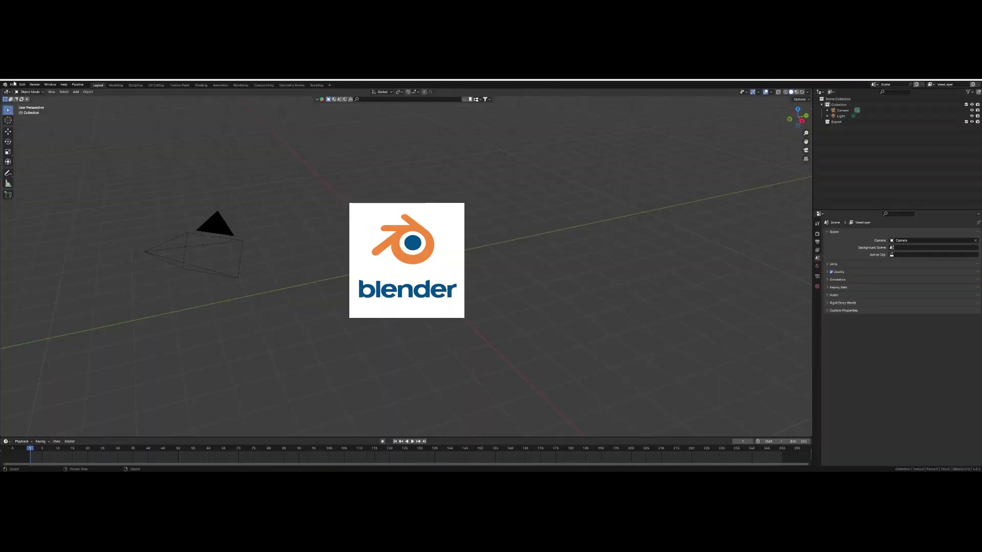
Step: In Blender, import the downloaded DALL·E storefront image from the Downloads folder as a plane
{"action": "left_click", "coordinate": [13, 84]}
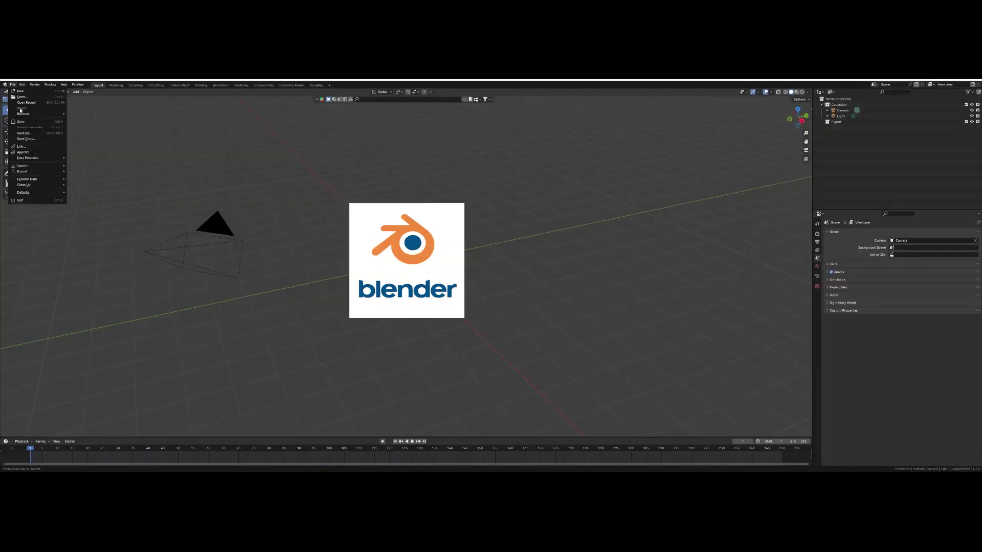
{"action": "mouse_move", "coordinate": [22, 165]}
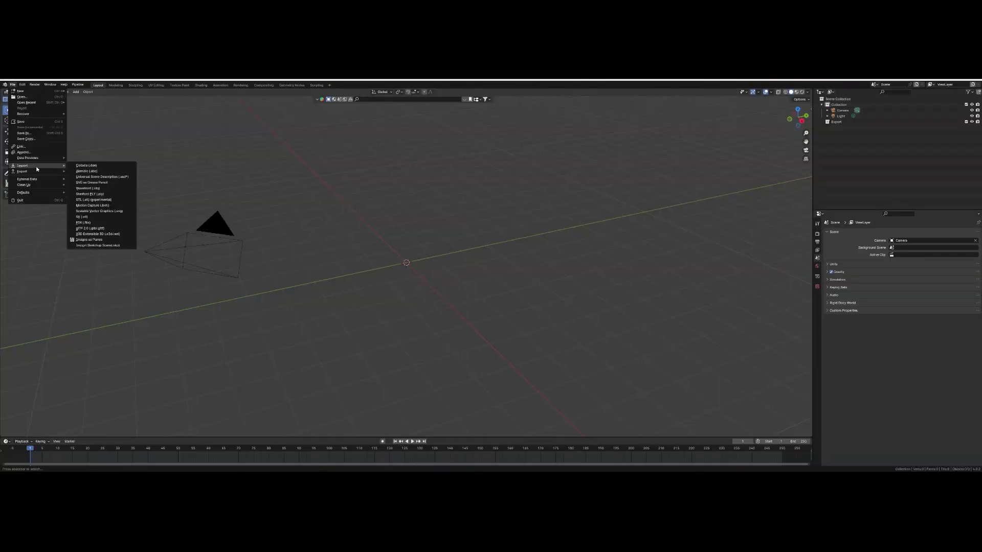
{"action": "left_click", "coordinate": [90, 239]}
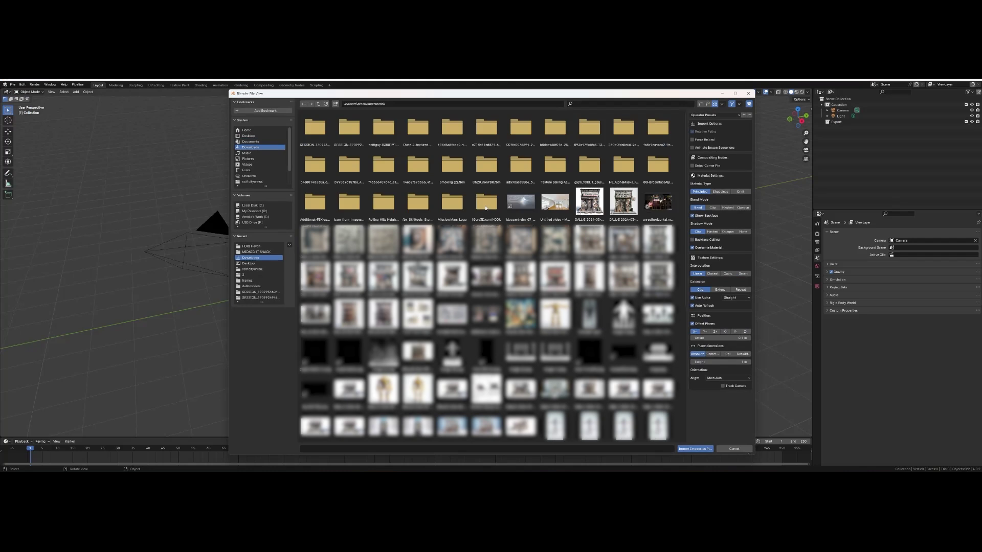
{"action": "left_click", "coordinate": [589, 202]}
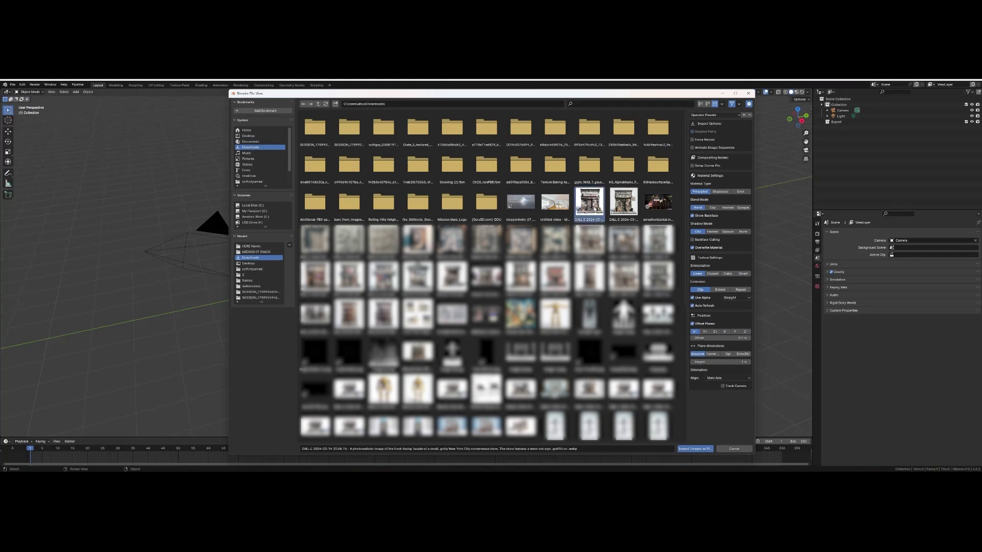
{"action": "left_click", "coordinate": [695, 449]}
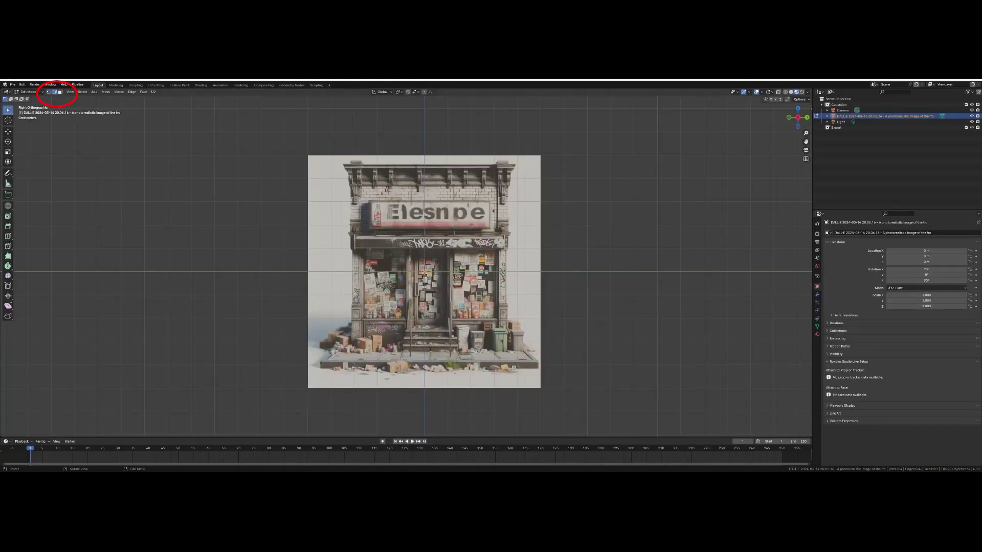
Step: Slide the image plane's outer edges inward to crop the white margins around the storefront
{"action": "key", "text": "g"}
{"action": "key", "text": "g"}
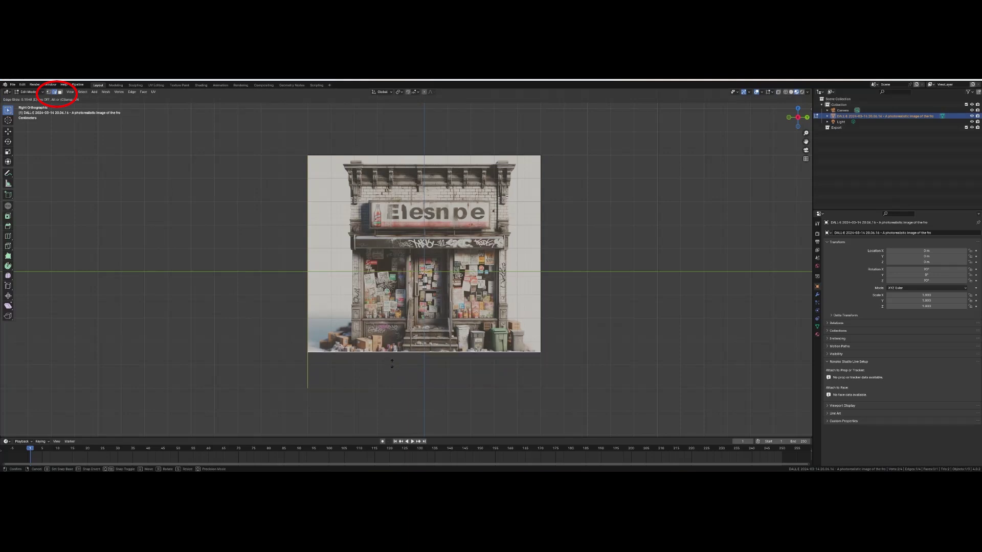
{"action": "left_click", "coordinate": [540, 255]}
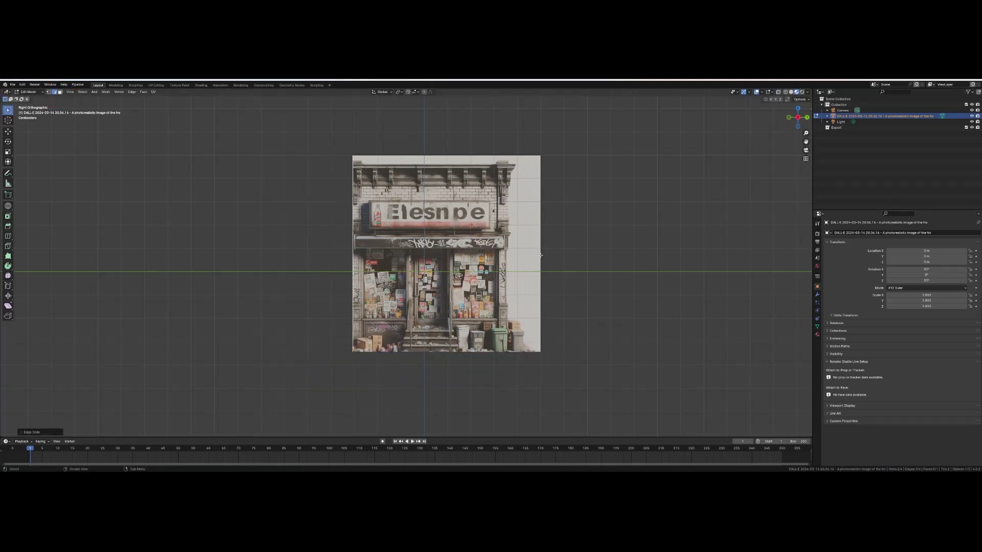
Step: Extrude the cropped storefront plane backward to give the building depth
{"action": "middle_click_drag", "start_coordinate": [522, 258], "coordinate": [432, 236]}
{"action": "key", "text": "e"}
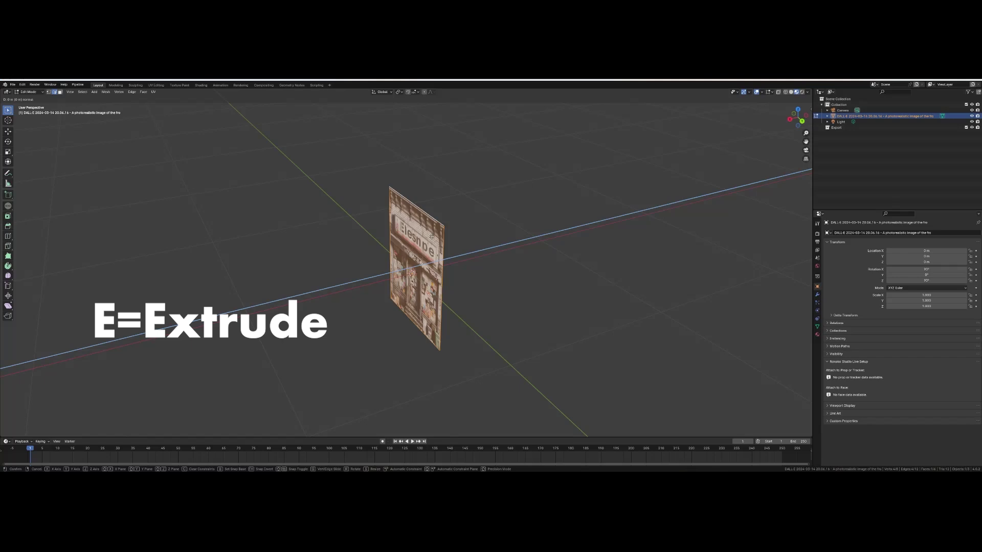
{"action": "left_click", "coordinate": [510, 220]}
Step: Add horizontal loop cuts across the facade around the cornice, viewed straight from the front of the storefront
{"action": "key", "text": "KP_3"}
{"action": "key", "text": "ctrl+r"}
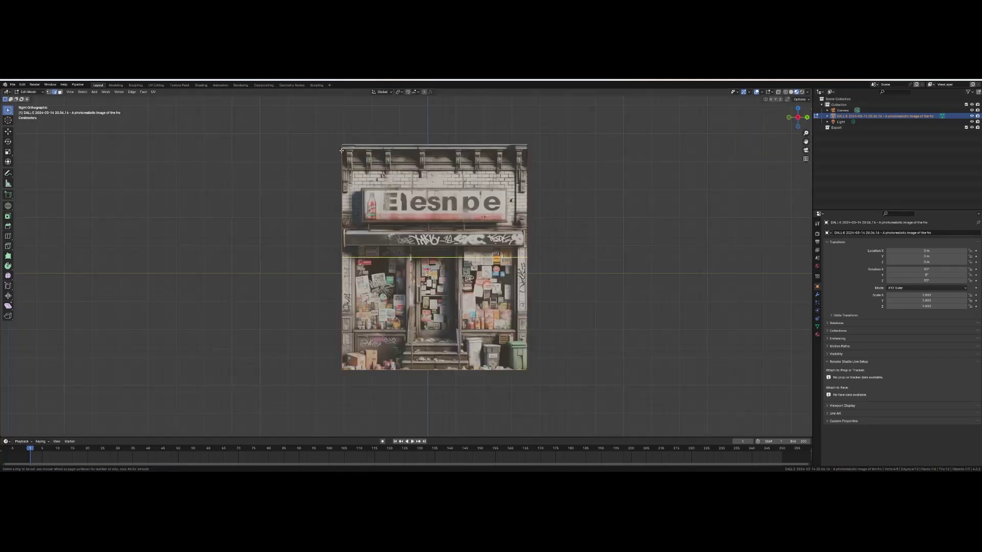
{"action": "left_click", "coordinate": [341, 150]}
{"action": "left_click", "coordinate": [331, 389]}
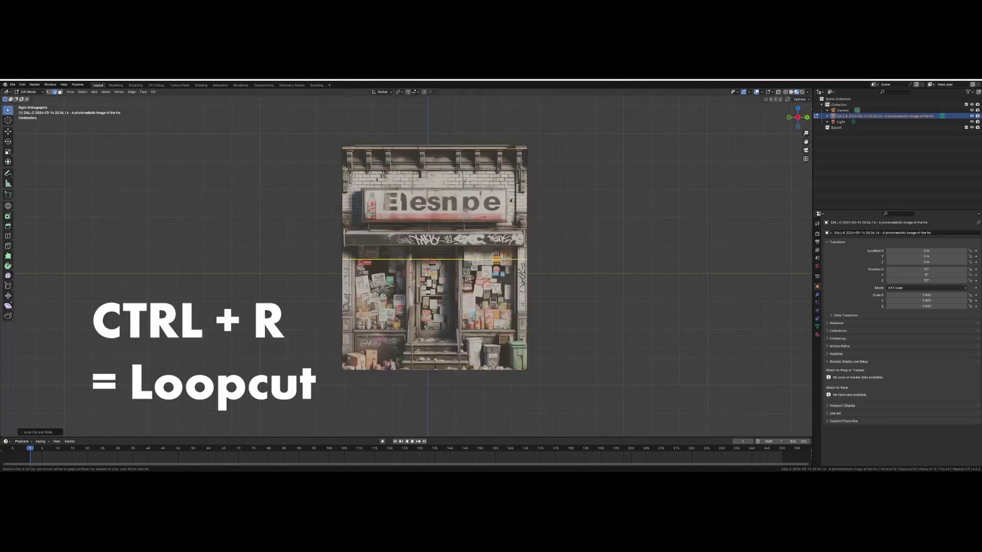
{"action": "scroll", "coordinate": [345, 169], "scroll_direction": "up", "scroll_amount": 2}
{"action": "left_click", "coordinate": [353, 172]}
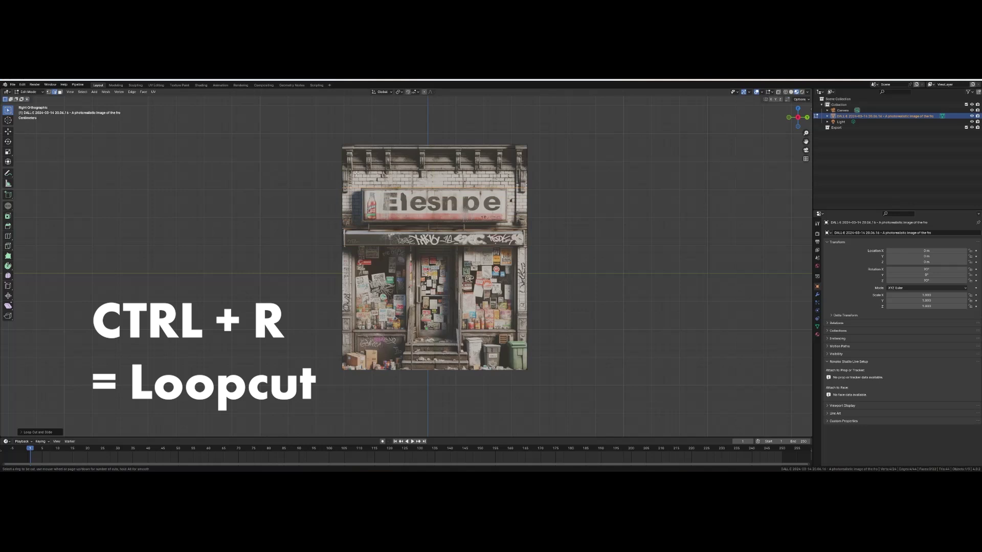
{"action": "left_click", "coordinate": [356, 173]}
{"action": "left_click", "coordinate": [358, 174]}
Step: Add horizontal loop cuts along the graffiti awning and across the lower part of the facade
{"action": "key", "text": "ctrl+r"}
{"action": "left_click", "coordinate": [365, 222]}
{"action": "left_click", "coordinate": [369, 238]}
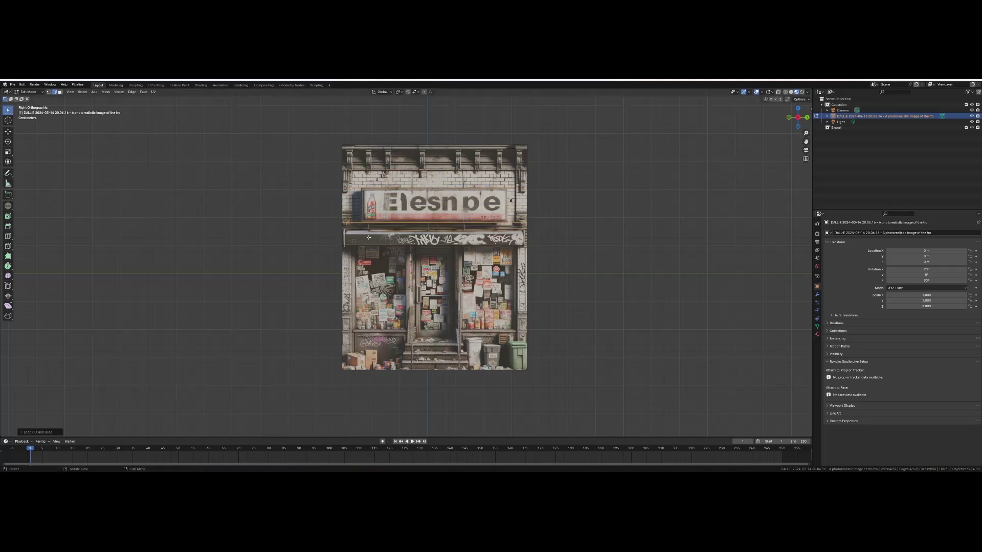
{"action": "key", "text": "ctrl+r"}
{"action": "left_click", "coordinate": [335, 292]}
{"action": "left_click", "coordinate": [336, 341]}
Step: Select the awning face and show the DALL·E storefront image in an enlarged image editor in the shading layout
{"action": "key", "text": "3"}
{"action": "left_click", "coordinate": [343, 239]}
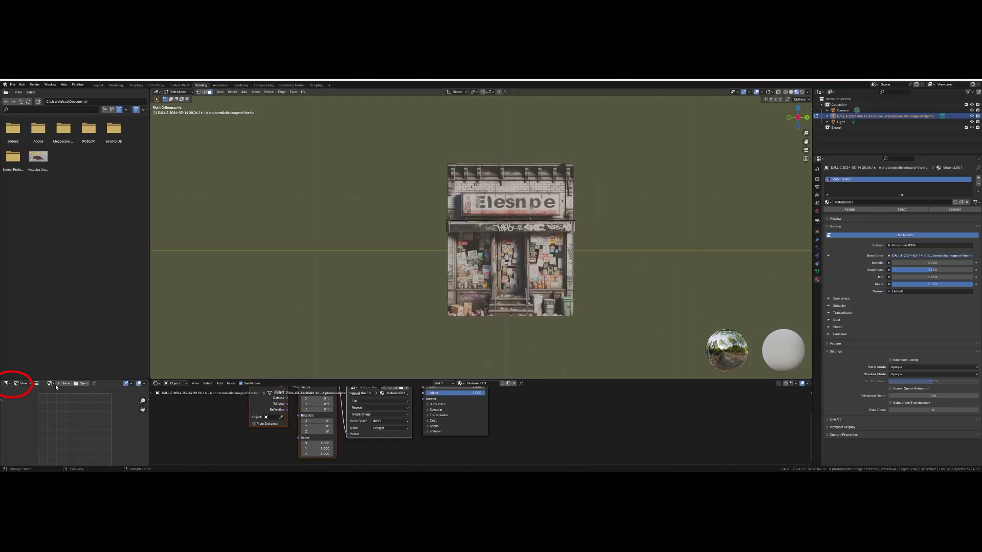
{"action": "left_click", "coordinate": [51, 384]}
{"action": "left_click", "coordinate": [77, 392]}
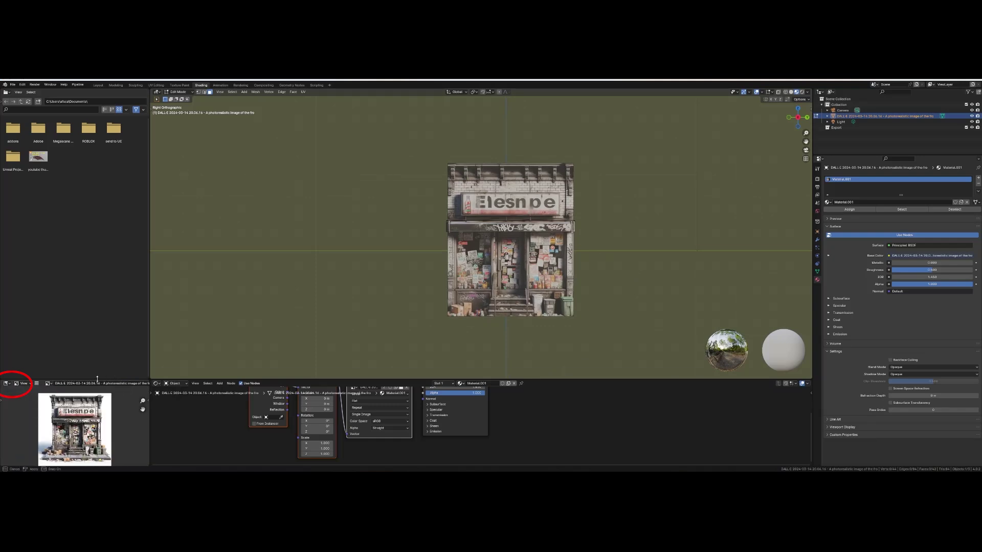
{"action": "left_click_drag", "start_coordinate": [97, 379], "coordinate": [97, 342]}
{"action": "scroll", "coordinate": [82, 404], "scroll_direction": "up", "scroll_amount": 2}
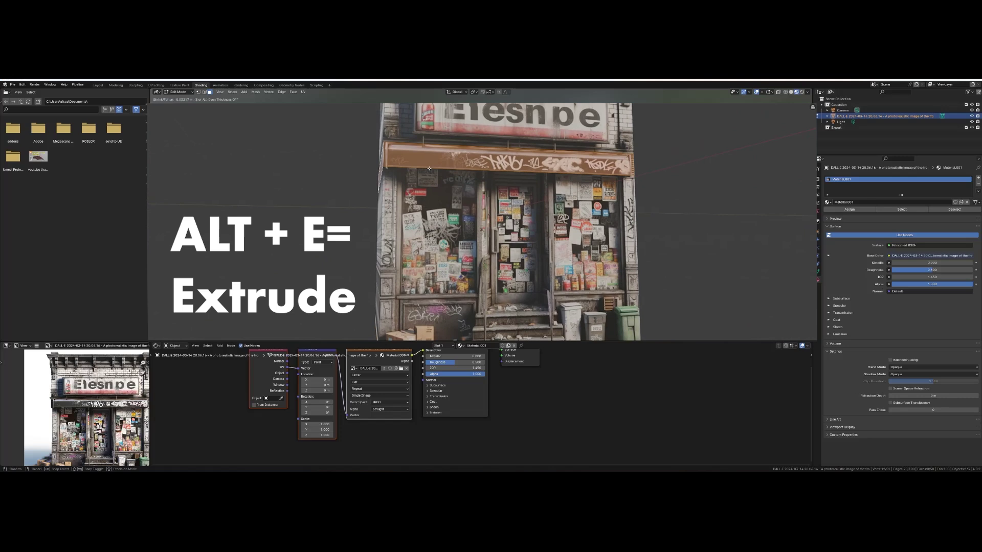
Step: Extrude the awning faces outward along their normals and adjust the extrusion options
{"action": "key", "text": "alt+e"}
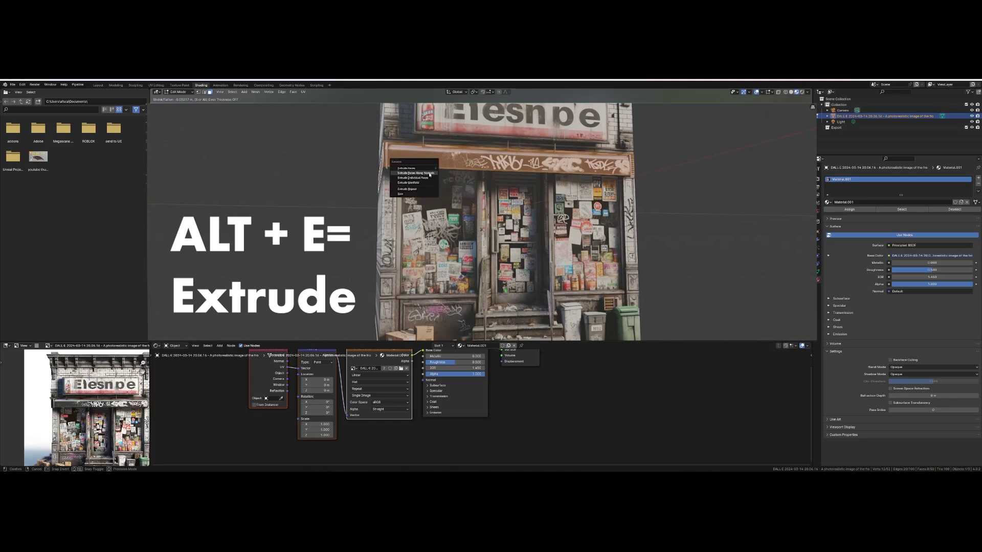
{"action": "left_click", "coordinate": [430, 174]}
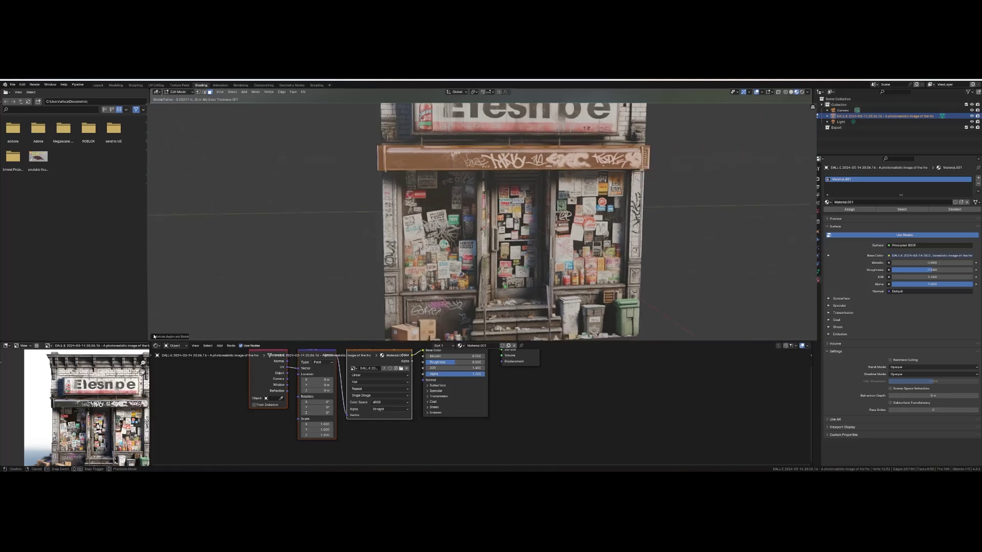
{"action": "left_click", "coordinate": [180, 325]}
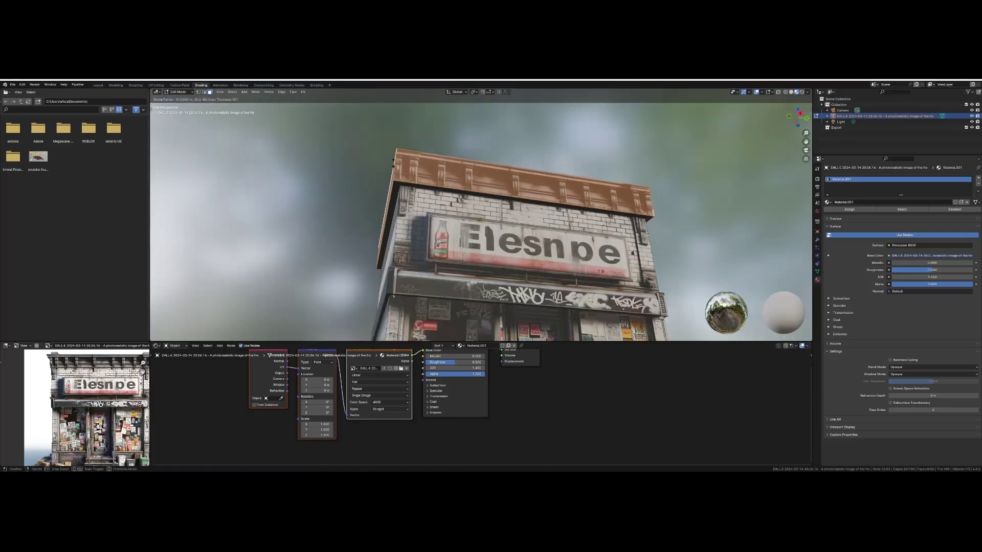
Step: Extrude the cornice faces outward along their normals with Offset Even and fine-tune the extrusion offset
{"action": "middle_click_drag", "start_coordinate": [373, 177], "coordinate": [391, 169]}
{"action": "left_click", "coordinate": [174, 336]}
{"action": "left_click_drag", "start_coordinate": [206, 316], "coordinate": [207, 317]}
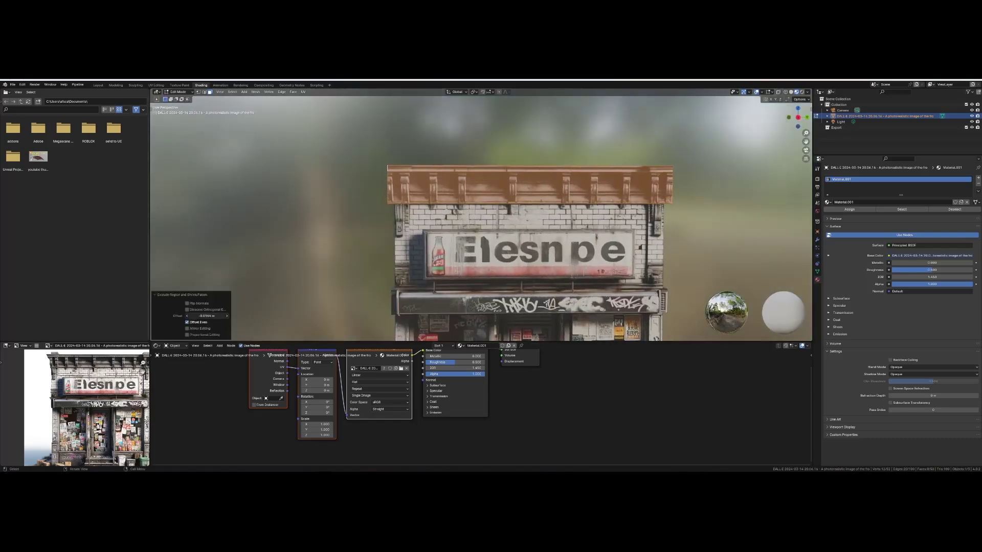
{"action": "middle_click_drag", "start_coordinate": [360, 174], "coordinate": [389, 169]}
{"action": "left_click", "coordinate": [390, 169]}
{"action": "key", "text": "e"}
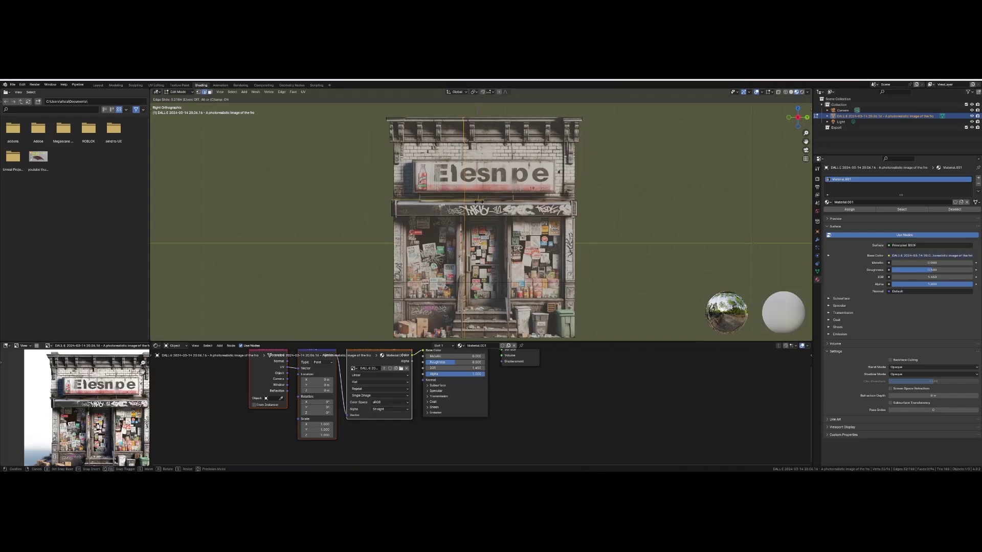
Step: Add vertical loop cuts along both sides of the shop door and a horizontal one below it
{"action": "left_click", "coordinate": [482, 193]}
{"action": "key", "text": "ctrl+r"}
{"action": "left_click", "coordinate": [503, 194]}
{"action": "left_click", "coordinate": [490, 194]}
{"action": "scroll", "coordinate": [467, 260], "scroll_direction": "up", "scroll_amount": 2}
{"action": "left_click", "coordinate": [365, 281]}
Step: Select the door faces and extrude them inward to recess the doorway
{"action": "left_click", "coordinate": [209, 92]}
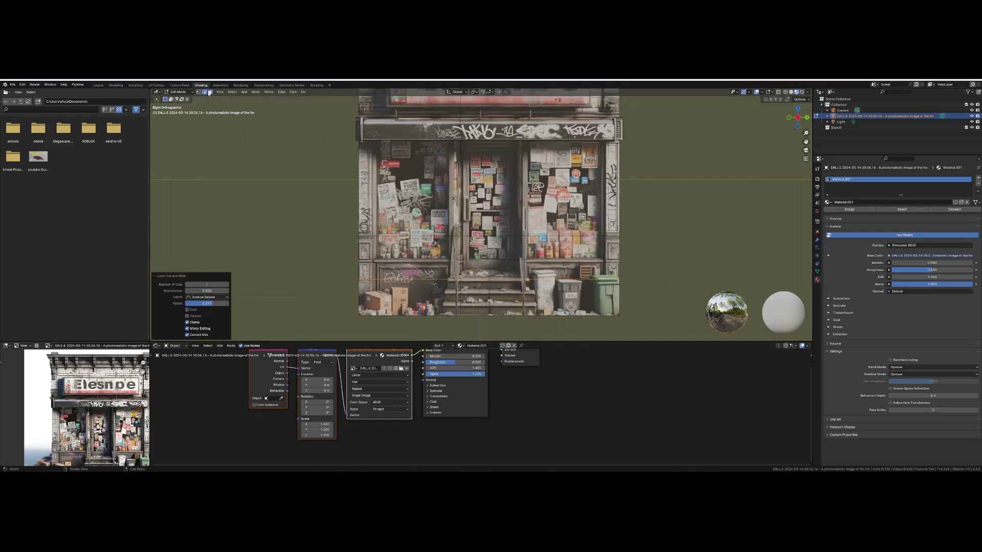
{"action": "left_click_drag", "start_coordinate": [480, 189], "coordinate": [494, 271]}
{"action": "middle_click_drag", "start_coordinate": [494, 215], "coordinate": [430, 214]}
{"action": "key", "text": "e"}
Step: Add vertical loop cuts along the side edges of the two shop windows
{"action": "key", "text": "KP_3"}
{"action": "key", "text": "ctrl+r"}
{"action": "key", "text": "ctrl+r"}
{"action": "left_click", "coordinate": [420, 146]}
{"action": "key", "text": "ctrl+r"}
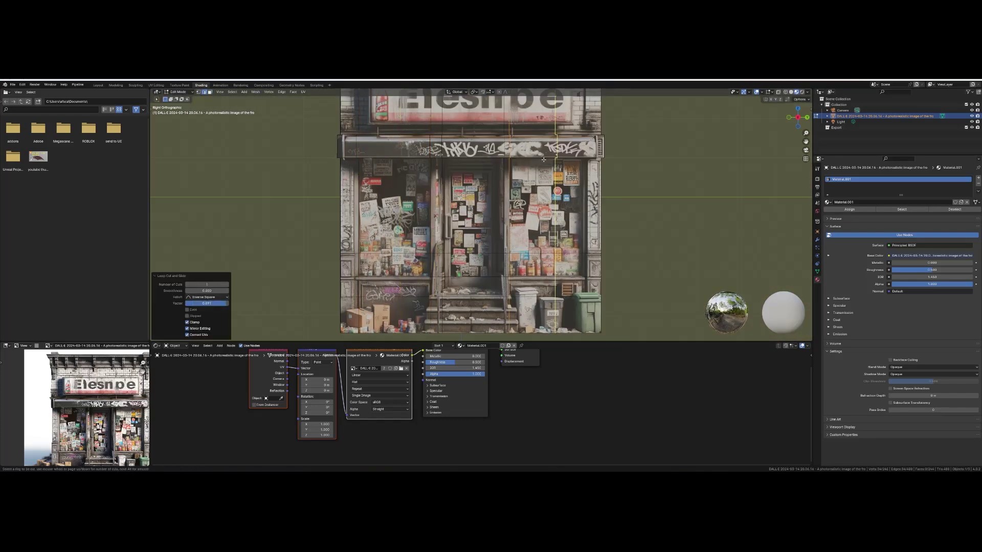
{"action": "left_click", "coordinate": [554, 169]}
{"action": "left_click", "coordinate": [582, 169]}
Step: Select the faces of both shop windows and extrude them inward
{"action": "key", "text": "3"}
{"action": "left_click", "coordinate": [394, 215]}
{"action": "key", "text": "e"}
{"action": "mouse_move", "coordinate": [563, 258]}
{"action": "middle_mouse_down"}
{"action": "mouse_move", "coordinate": [505, 253]}
{"action": "mouse_move", "coordinate": [568, 241]}
{"action": "middle_mouse_up"}
{"action": "left_click", "coordinate": [506, 254]}
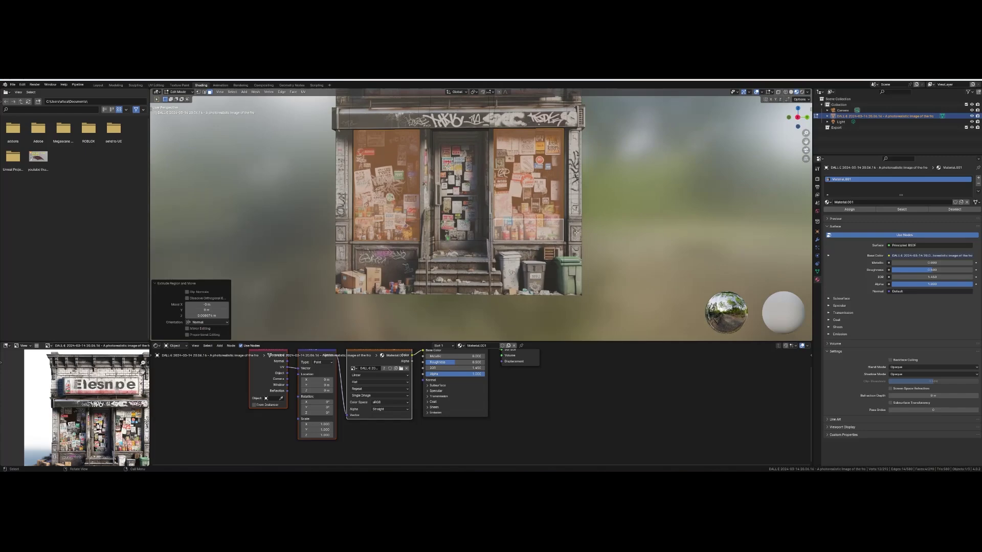
Step: Select the face loops around the facade's base below the windows and extrude them
{"action": "left_click", "coordinate": [344, 230], "text": "alt"}
{"action": "left_click", "coordinate": [354, 251], "text": "alt+shift"}
{"action": "middle_click_drag", "start_coordinate": [354, 250], "coordinate": [409, 246]}
{"action": "left_click", "coordinate": [450, 276], "text": "alt+shift"}
{"action": "middle_click_drag", "start_coordinate": [461, 266], "coordinate": [412, 214]}
{"action": "key", "text": "e"}
{"action": "left_click", "coordinate": [413, 214]}
Step: Add a horizontal loop cut through the entrance steps and extrude the lower step faces outward
{"action": "scroll", "coordinate": [413, 214], "scroll_direction": "up", "scroll_amount": 3}
{"action": "key", "text": "ctrl+r"}
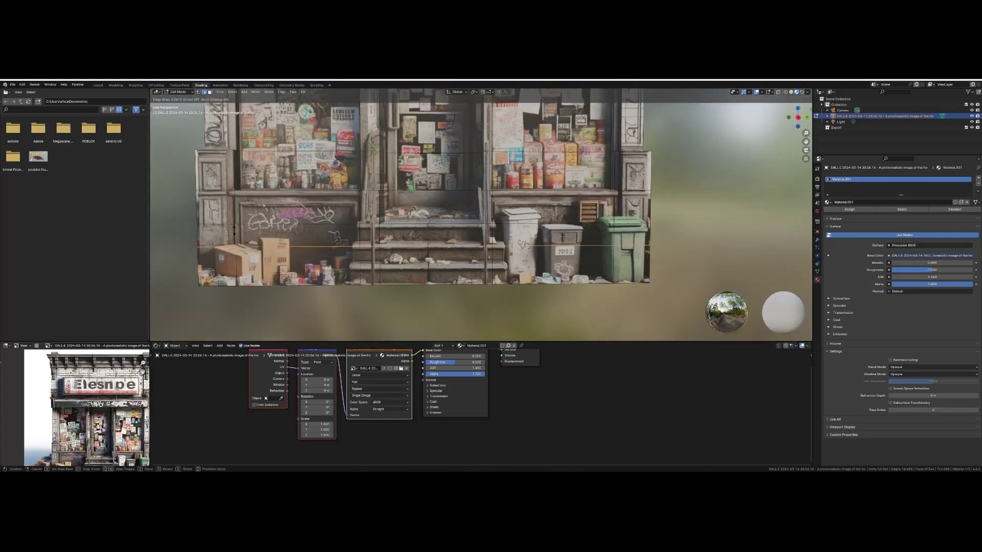
{"action": "left_click", "coordinate": [461, 248]}
{"action": "middle_click_drag", "start_coordinate": [481, 256], "coordinate": [419, 272]}
{"action": "left_click", "coordinate": [409, 274]}
{"action": "key", "text": "e"}
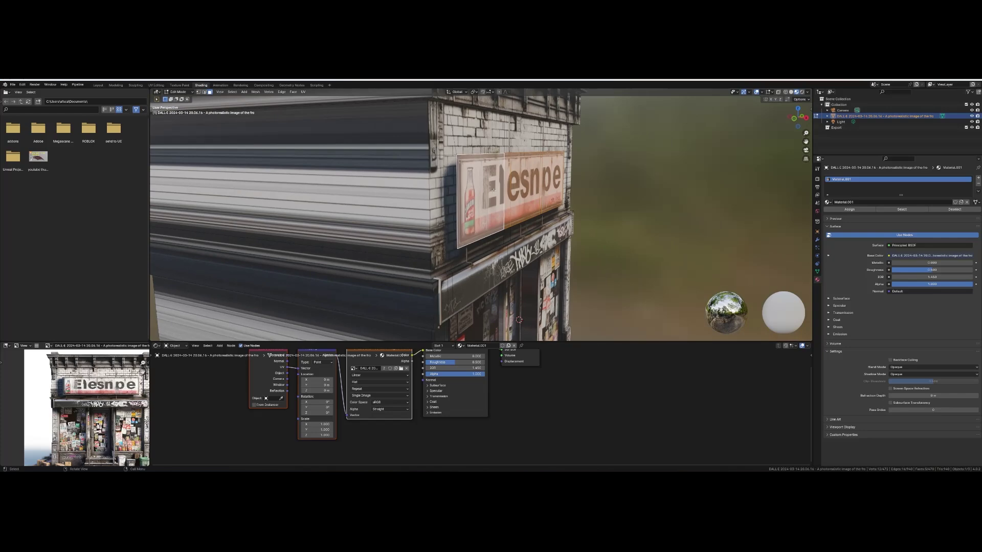
Step: Add vertical loop cuts along the edges of the cornice brackets
{"action": "key", "text": "Tab"}
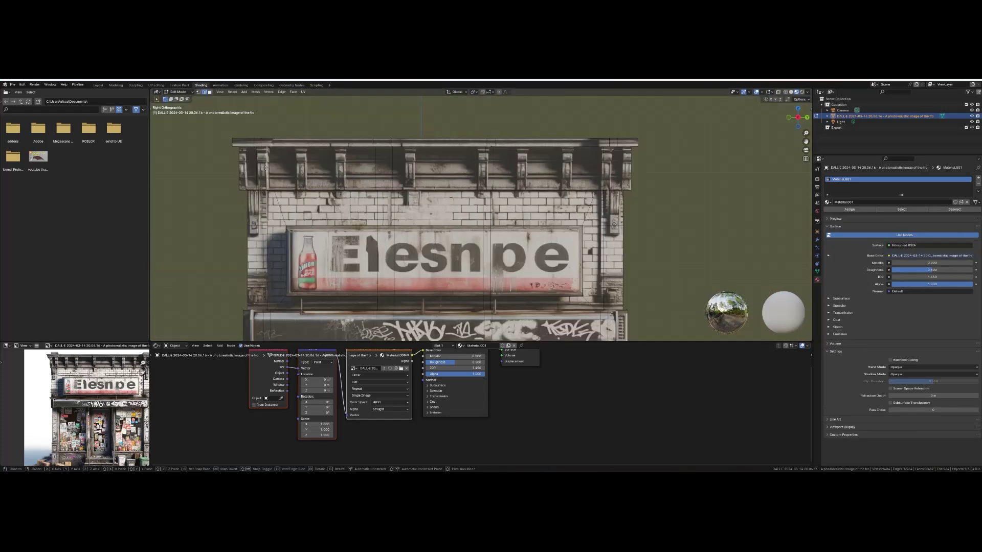
{"action": "key", "text": "ctrl+r"}
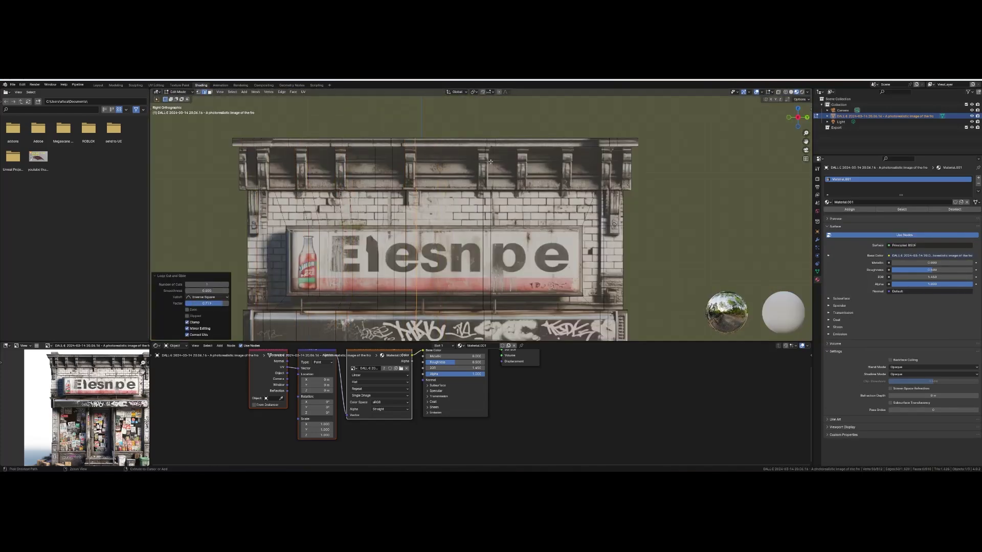
{"action": "left_click", "coordinate": [415, 149]}
{"action": "left_click", "coordinate": [545, 153]}
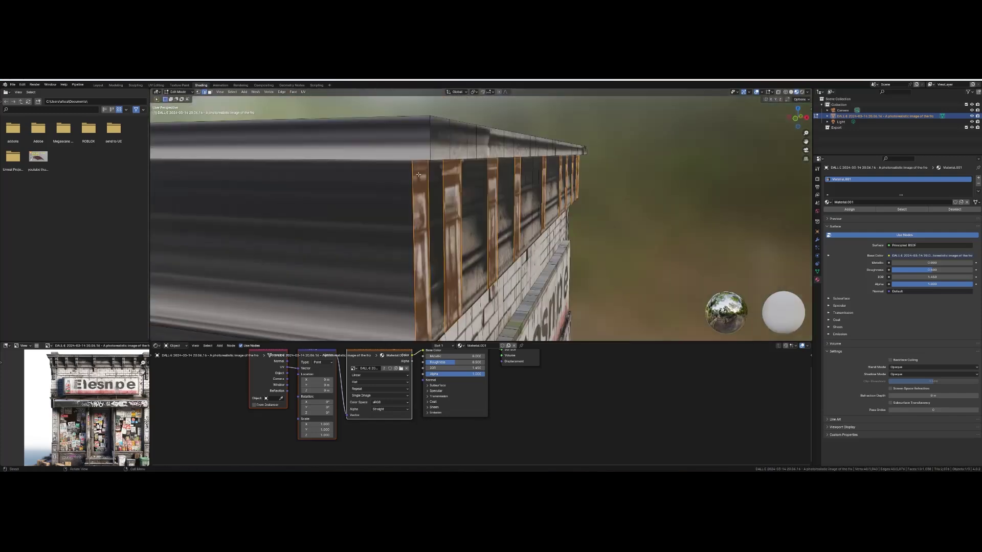
Step: Extrude the selected cornice bracket faces outward from the facade
{"action": "key", "text": "e"}
{"action": "left_click", "coordinate": [474, 197]}
{"action": "mouse_move", "coordinate": [473, 197]}
{"action": "middle_mouse_down"}
{"action": "mouse_move", "coordinate": [434, 176]}
{"action": "mouse_move", "coordinate": [485, 193]}
{"action": "middle_mouse_up"}
{"action": "left_click", "coordinate": [250, 117]}
{"action": "left_click", "coordinate": [284, 122], "text": "shift"}
{"action": "left_click", "coordinate": [346, 131], "text": "shift"}
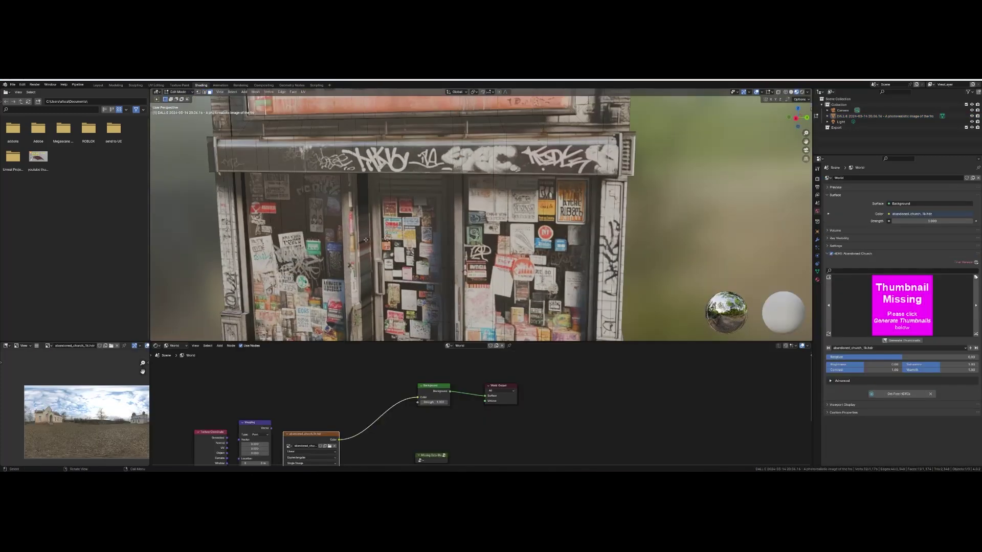
Step: Select the inner side faces on both sides of the door recess and unwrap them with the Angle Based method
{"action": "middle_click_drag", "start_coordinate": [465, 256], "coordinate": [383, 201]}
{"action": "left_click", "coordinate": [380, 267], "text": "shift"}
{"action": "left_click", "coordinate": [382, 291], "text": "shift"}
{"action": "left_click", "coordinate": [383, 310], "text": "shift"}
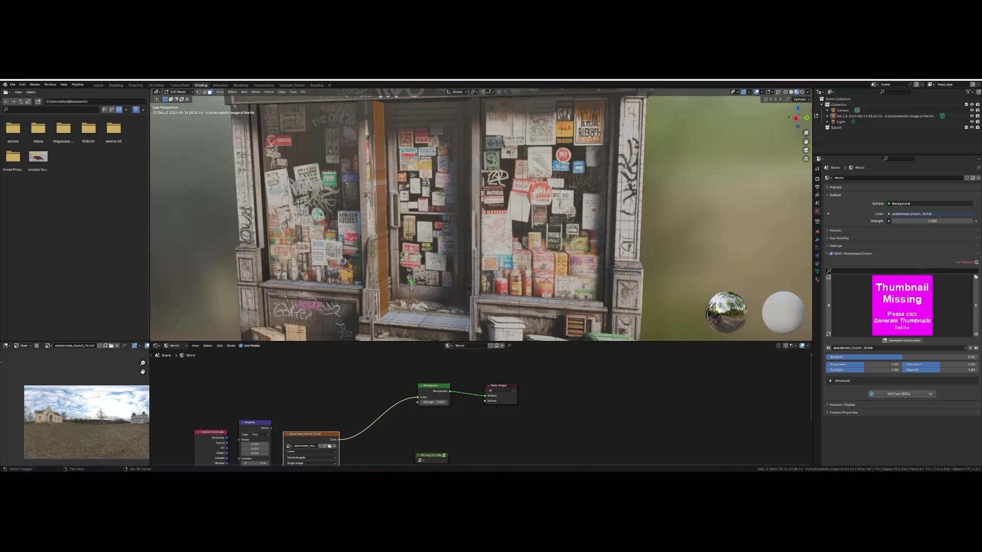
{"action": "middle_click_drag", "start_coordinate": [389, 302], "coordinate": [516, 294]}
{"action": "left_click", "coordinate": [592, 295], "text": "shift"}
{"action": "left_click", "coordinate": [594, 266], "text": "shift"}
{"action": "left_click", "coordinate": [596, 240], "text": "shift"}
{"action": "key", "text": "u"}
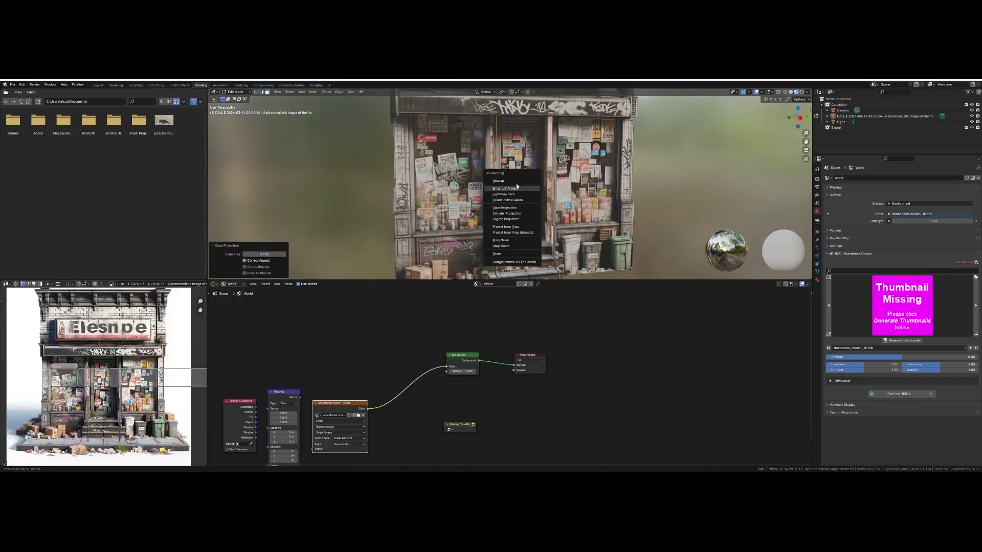
{"action": "left_click", "coordinate": [510, 180]}
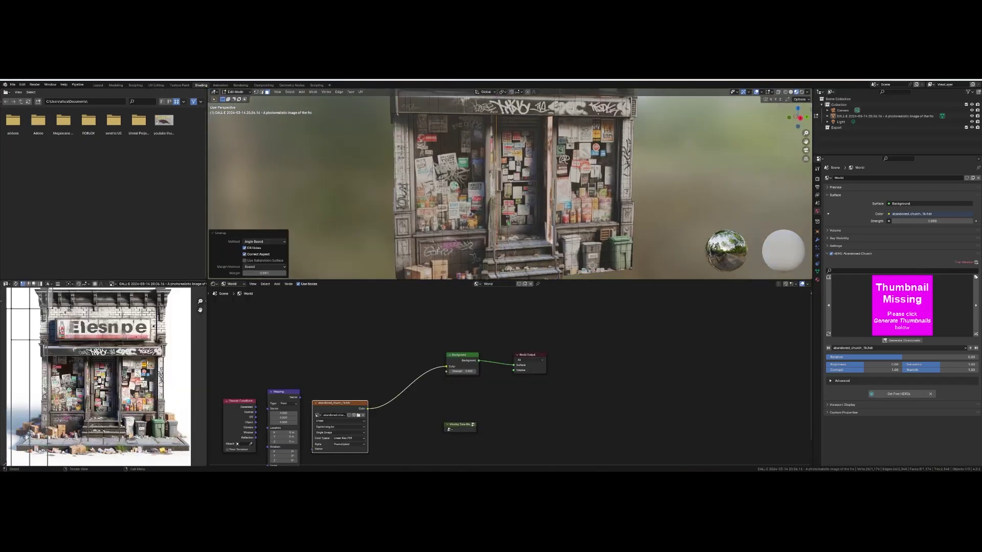
Step: Scale the recess side faces' UVs to the height of the doorway and place them over the wooden door frame in the image
{"action": "scroll", "coordinate": [101, 375], "scroll_direction": "down", "scroll_amount": 3}
{"action": "key", "text": "s"}
{"action": "left_click", "coordinate": [102, 376]}
{"action": "scroll", "coordinate": [102, 376], "scroll_direction": "up", "scroll_amount": 6}
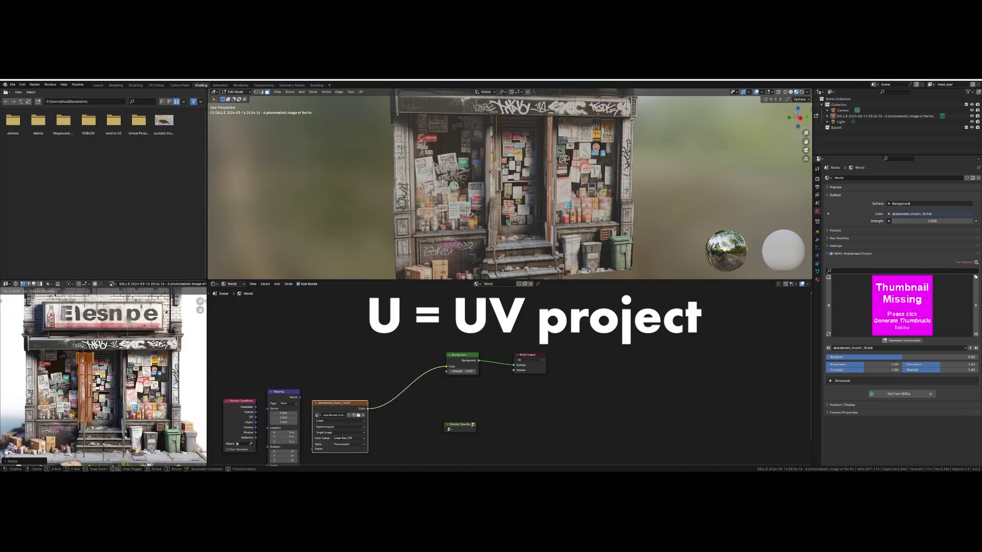
{"action": "left_click", "coordinate": [123, 424]}
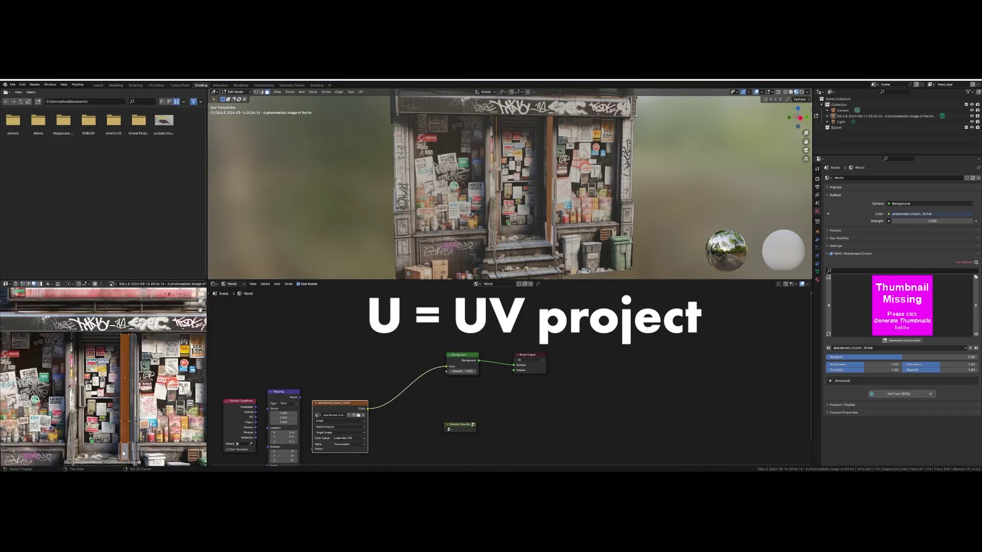
Step: Move the recess side UV islands onto the pillar texture beside the door and mirror them along X
{"action": "key", "text": "g"}
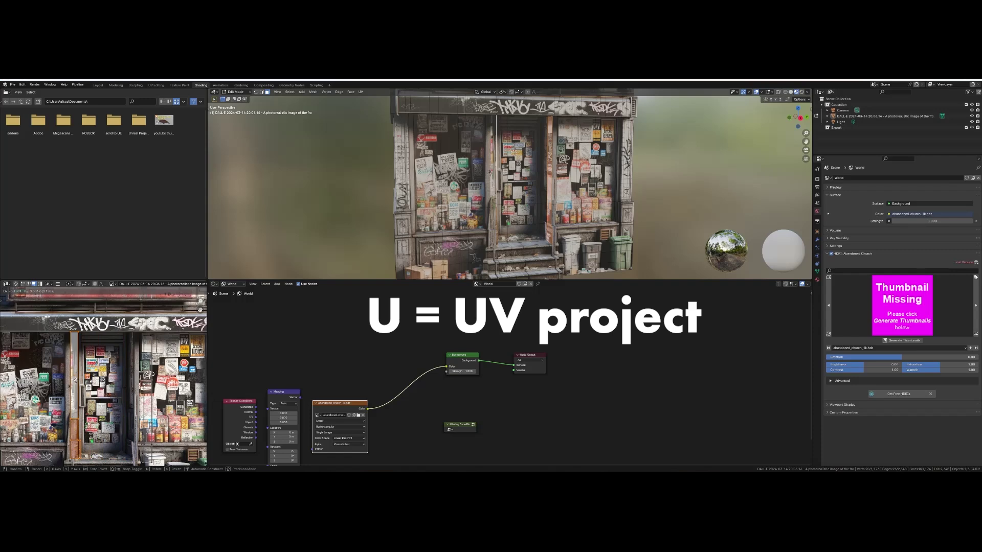
{"action": "left_click", "coordinate": [76, 380]}
{"action": "key", "text": "ctrl+m"}
{"action": "key", "text": "x"}
{"action": "left_click", "coordinate": [75, 380]}
{"action": "left_click", "coordinate": [149, 403]}
{"action": "key", "text": "g"}
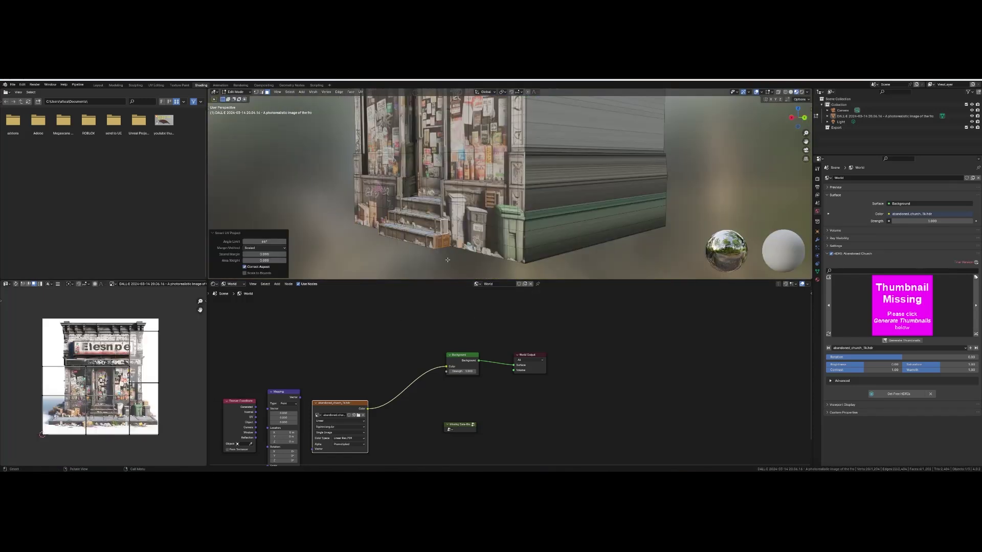
Step: Unwrap the top faces of the entrance steps with Smart UV Project and scale their UVs onto the step texture
{"action": "key", "text": "u"}
{"action": "left_click", "coordinate": [420, 243]}
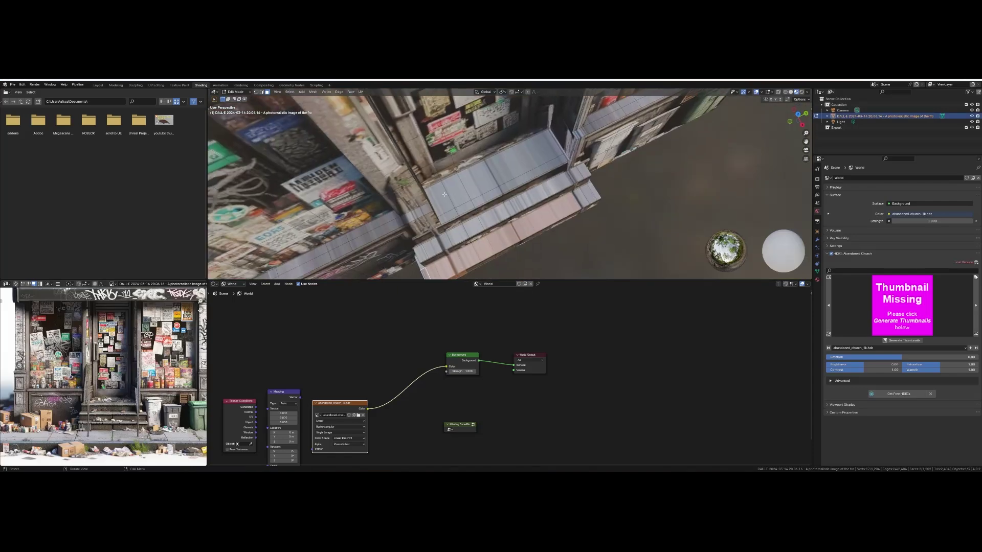
{"action": "left_click", "coordinate": [492, 172], "text": "alt"}
{"action": "left_click", "coordinate": [532, 196], "text": "alt+shift"}
{"action": "left_click", "coordinate": [593, 192], "text": "shift"}
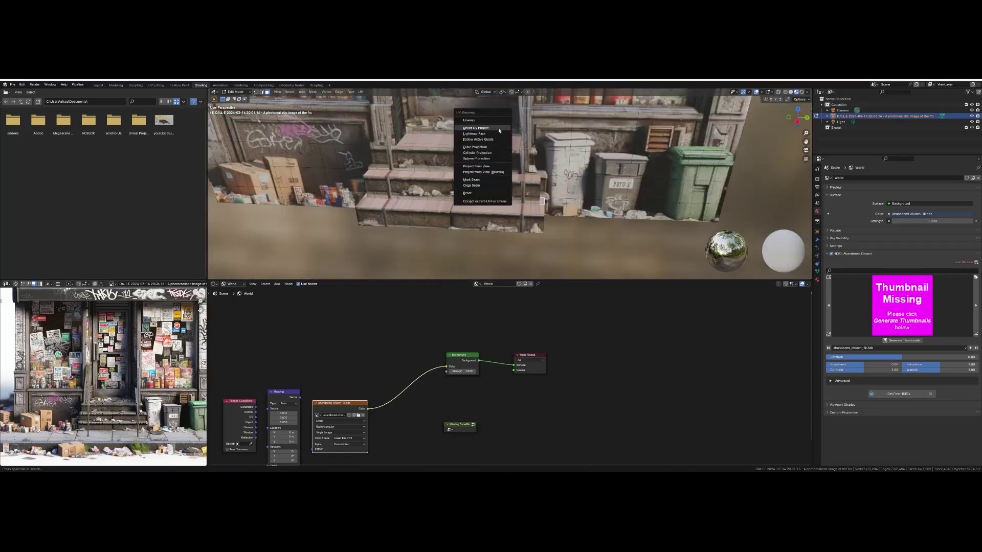
{"action": "left_click", "coordinate": [498, 128]}
{"action": "key", "text": "Home"}
{"action": "key", "text": "s"}
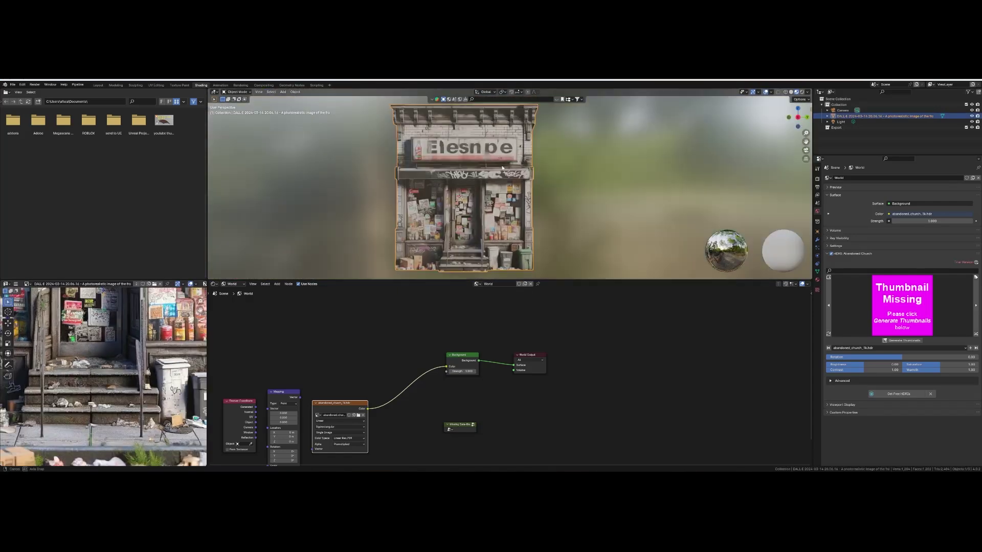
Step: Box-select the building body behind the front facade in wireframe front view and delete its faces
{"action": "middle_click_drag", "start_coordinate": [450, 153], "coordinate": [494, 175]}
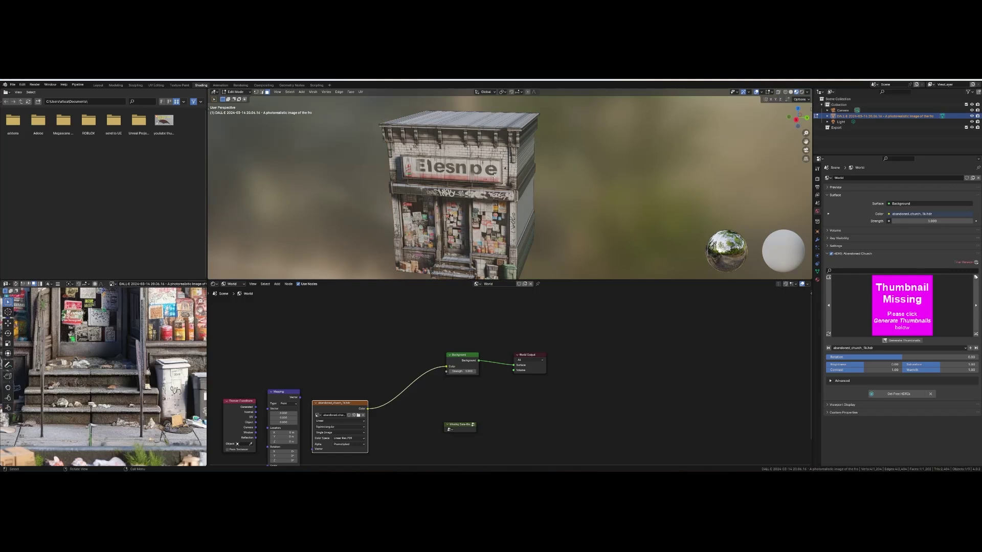
{"action": "key", "text": "a"}
{"action": "key", "text": "KP_1"}
{"action": "left_click", "coordinate": [784, 92]}
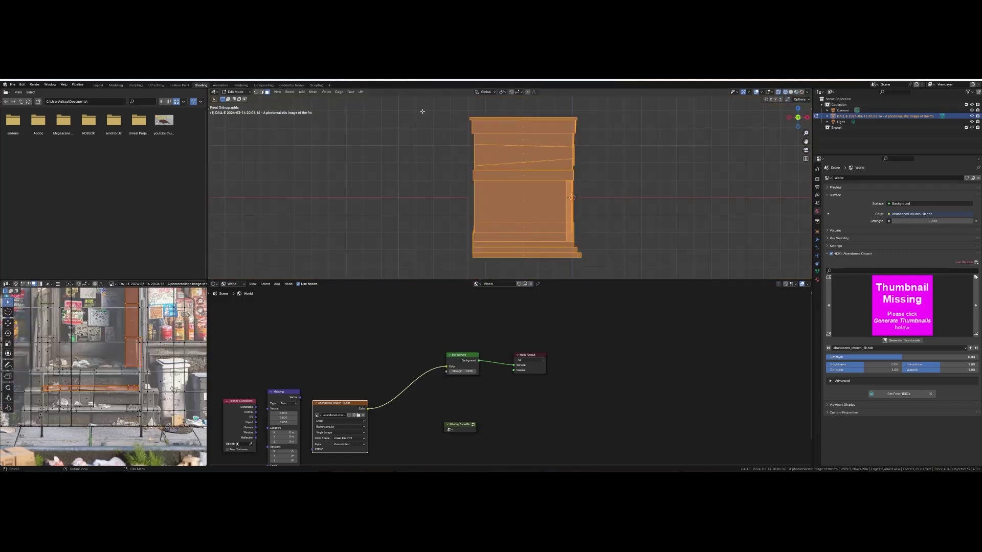
{"action": "left_click", "coordinate": [422, 111]}
{"action": "left_click_drag", "start_coordinate": [420, 103], "coordinate": [532, 269]}
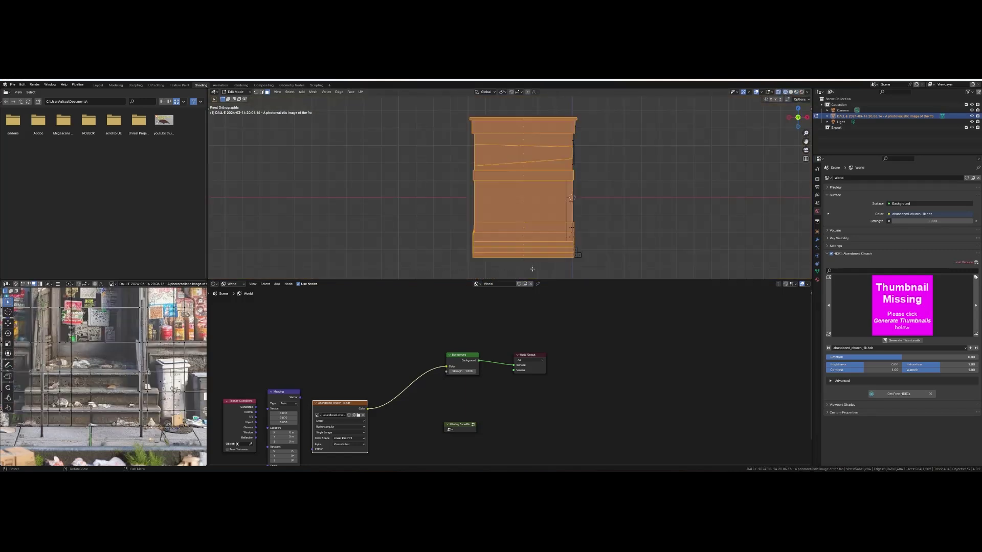
{"action": "key", "text": "x"}
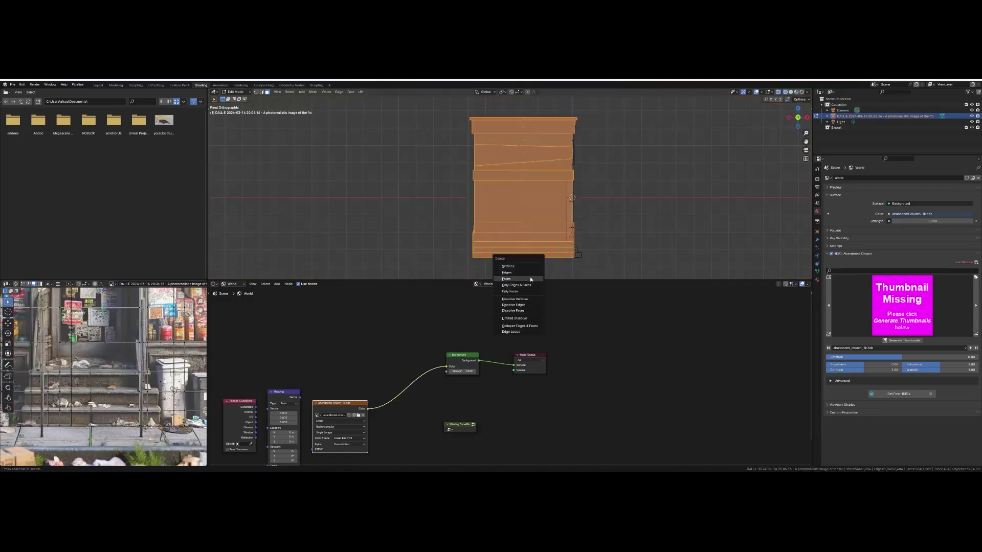
{"action": "left_click", "coordinate": [530, 279]}
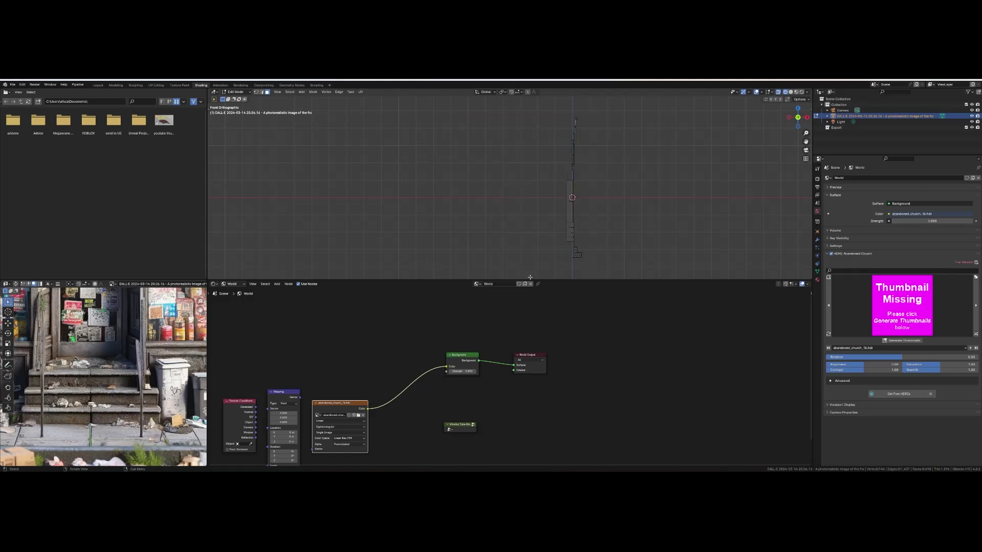
{"action": "key", "text": "Tab"}
Step: Add a Mirror modifier to the remaining front facade
{"action": "middle_click_drag", "start_coordinate": [516, 256], "coordinate": [494, 238]}
{"action": "left_click", "coordinate": [818, 241]}
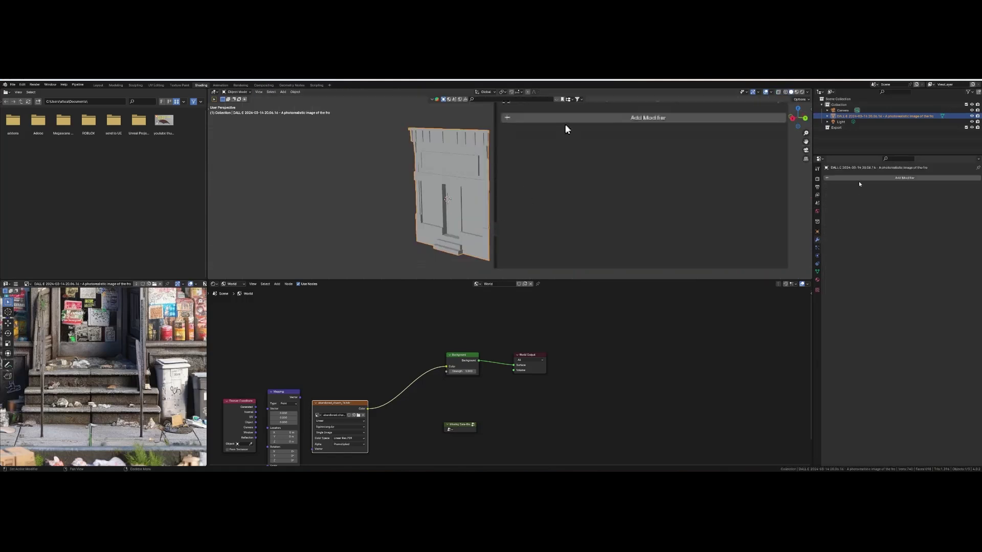
{"action": "left_click", "coordinate": [862, 176]}
{"action": "mouse_move", "coordinate": [853, 199]}
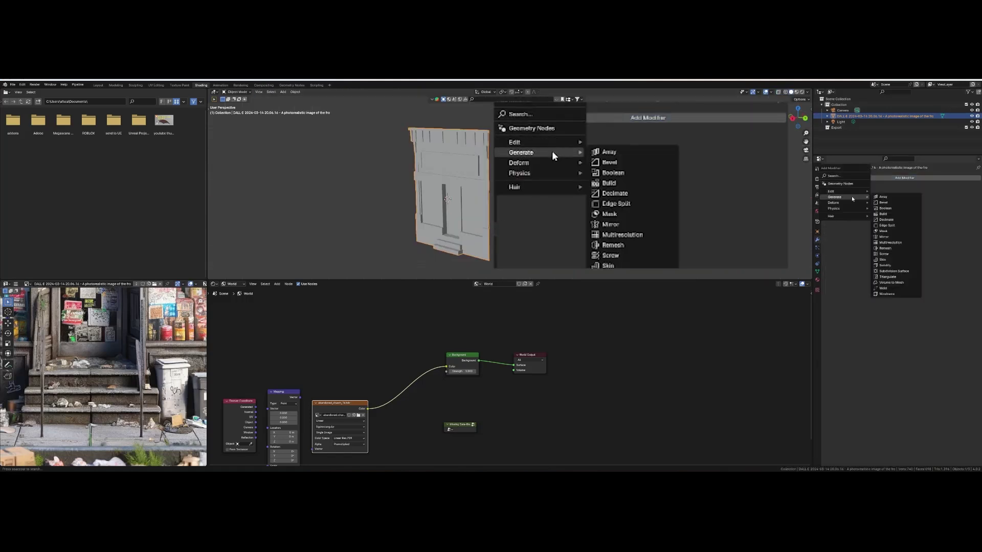
{"action": "left_click", "coordinate": [887, 238]}
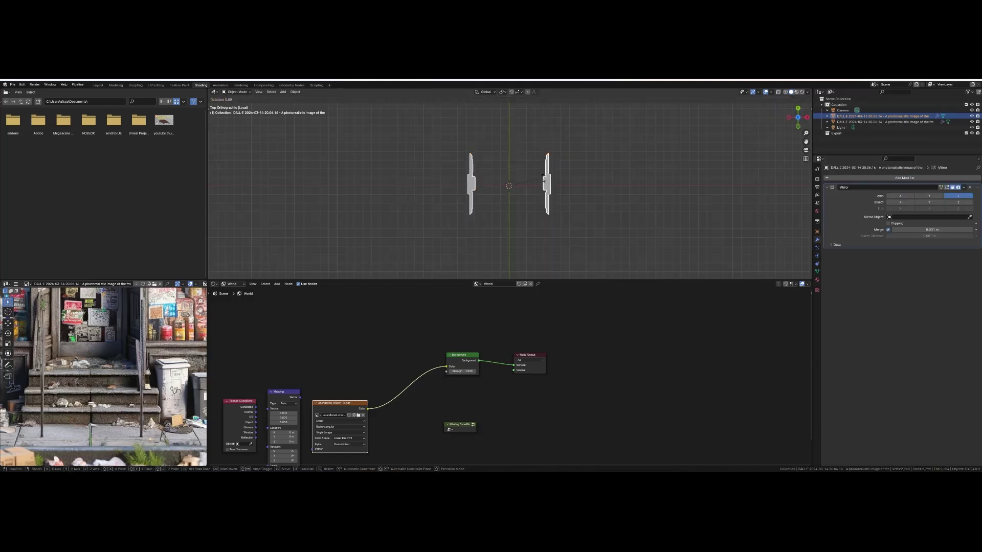
Step: Rotate the duplicated facade pair perpendicular to the original and move its mesh inward along Y
{"action": "key", "text": "r"}
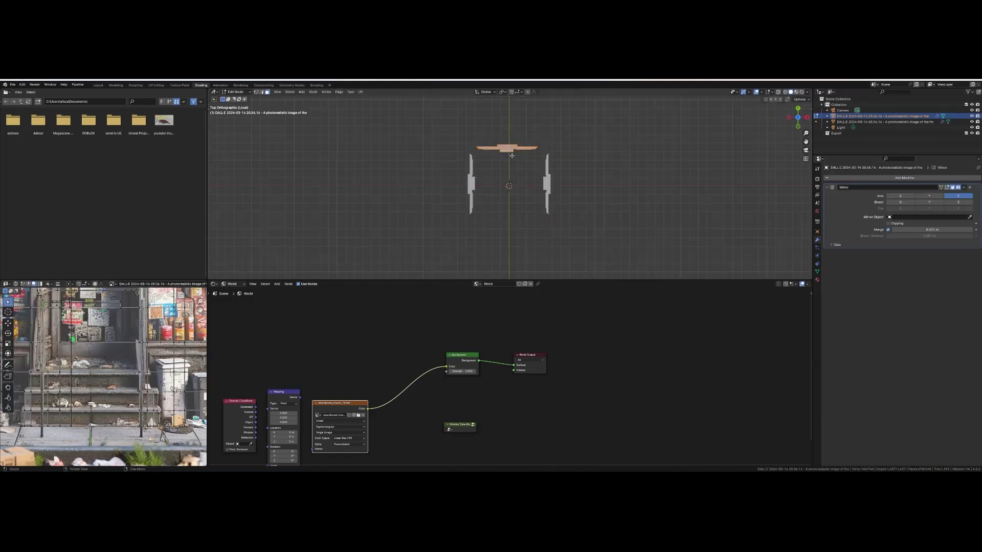
{"action": "key", "text": "g"}
{"action": "key", "text": "y"}
{"action": "left_click", "coordinate": [511, 160]}
Step: Move the original facade's mesh along X toward the centre to close the gap between the walls
{"action": "key", "text": "Tab"}
{"action": "left_click", "coordinate": [546, 179]}
{"action": "key", "text": "Tab"}
{"action": "key", "text": "g"}
{"action": "key", "text": "x"}
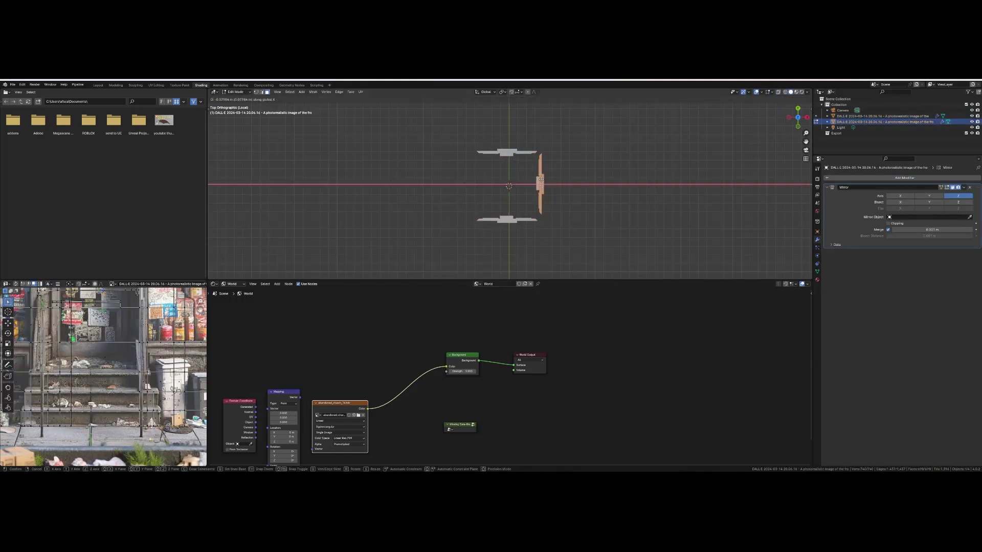
{"action": "left_click", "coordinate": [540, 180]}
{"action": "key", "text": "Tab"}
{"action": "key", "text": "g"}
{"action": "key", "text": "x"}
{"action": "left_click", "coordinate": [527, 174]}
Step: Move the rotated facade's mesh along Y until its ends meet the side walls
{"action": "left_click", "coordinate": [521, 155]}
{"action": "key", "text": "Tab"}
{"action": "key", "text": "g"}
{"action": "key", "text": "y"}
{"action": "left_click", "coordinate": [511, 169]}
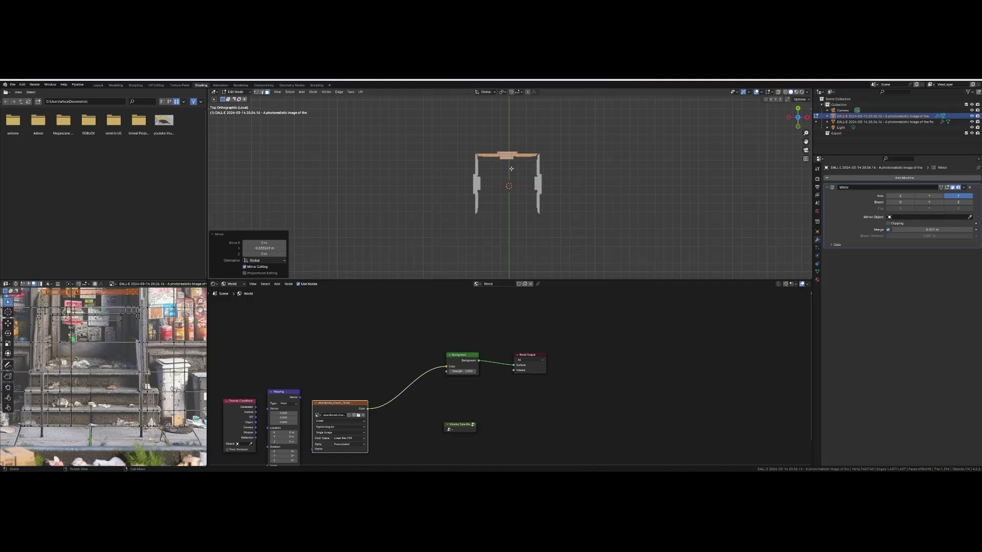
{"action": "key", "text": "Tab"}
{"action": "key", "text": "Tab"}
{"action": "scroll", "coordinate": [509, 148], "scroll_direction": "up", "scroll_amount": 3}
{"action": "key", "text": "g"}
{"action": "key", "text": "y"}
{"action": "left_click", "coordinate": [509, 141]}
Step: Fine-tune the original facade's mesh along X so its edges line up with the adjoining walls' corners
{"action": "key", "text": "Tab"}
{"action": "left_click", "coordinate": [555, 181]}
{"action": "key", "text": "Tab"}
{"action": "key", "text": "g"}
{"action": "key", "text": "x"}
{"action": "left_click", "coordinate": [553, 182]}
{"action": "key", "text": "Tab"}
Step: Apply the Mirror modifiers on both facade objects and join them into one mesh
{"action": "left_click", "coordinate": [527, 133], "text": "shift"}
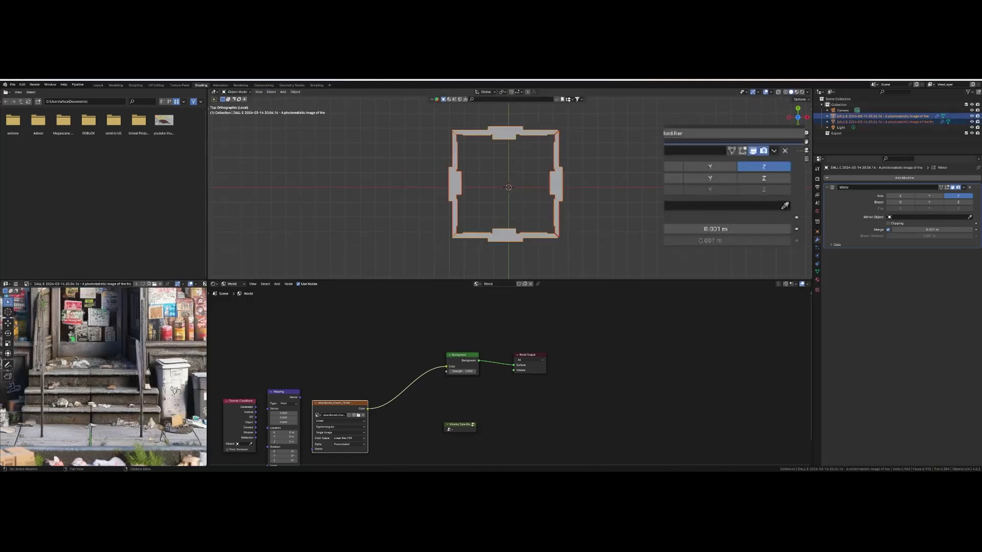
{"action": "left_click", "coordinate": [965, 188]}
{"action": "left_click", "coordinate": [947, 195]}
{"action": "right_click", "coordinate": [456, 161]}
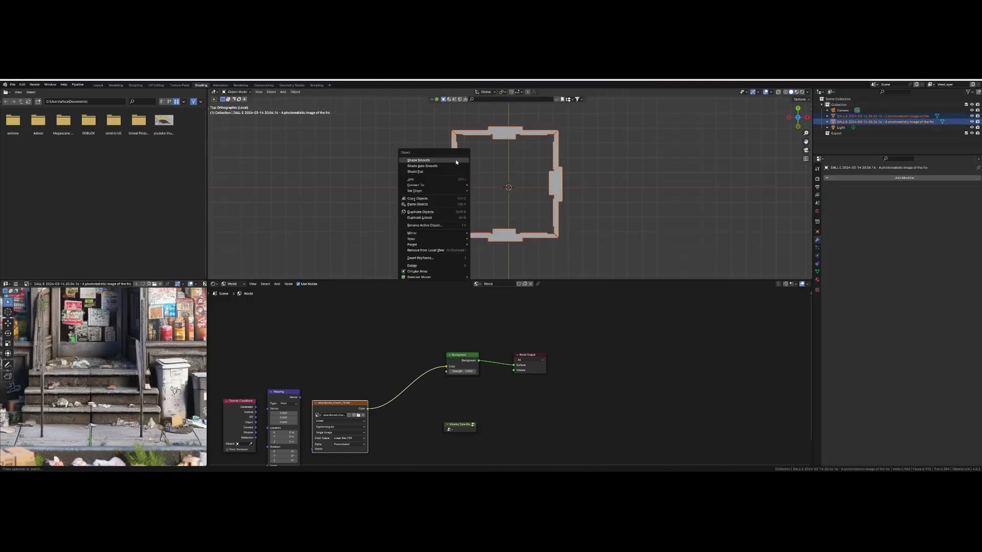
{"action": "left_click", "coordinate": [423, 180]}
Step: Select the open vertical edges at one building corner and connect them with Bridge Edge Loops
{"action": "key", "text": "Tab"}
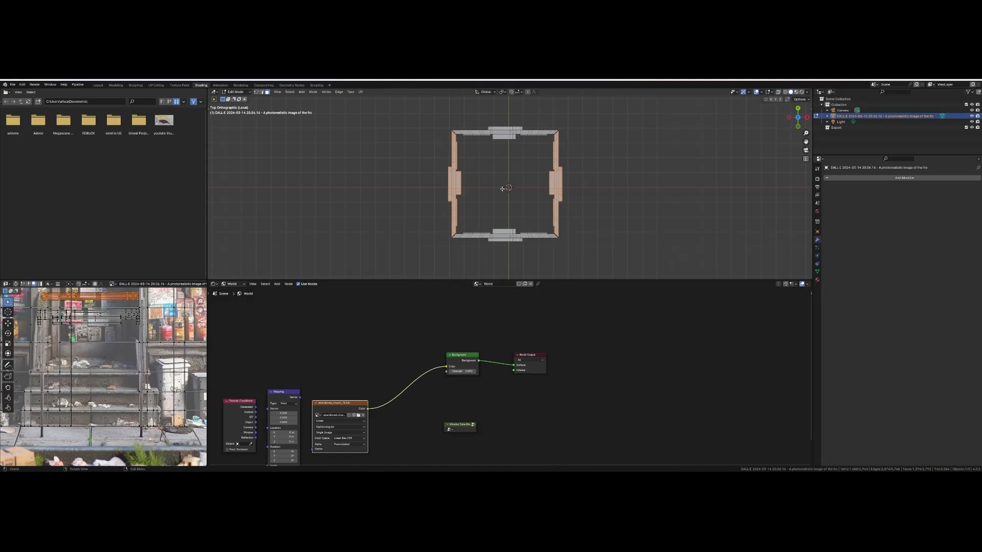
{"action": "middle_click_drag", "start_coordinate": [460, 174], "coordinate": [544, 160]}
{"action": "key", "text": "2"}
{"action": "scroll", "coordinate": [533, 147], "scroll_direction": "up", "scroll_amount": 4}
{"action": "left_click", "coordinate": [519, 114]}
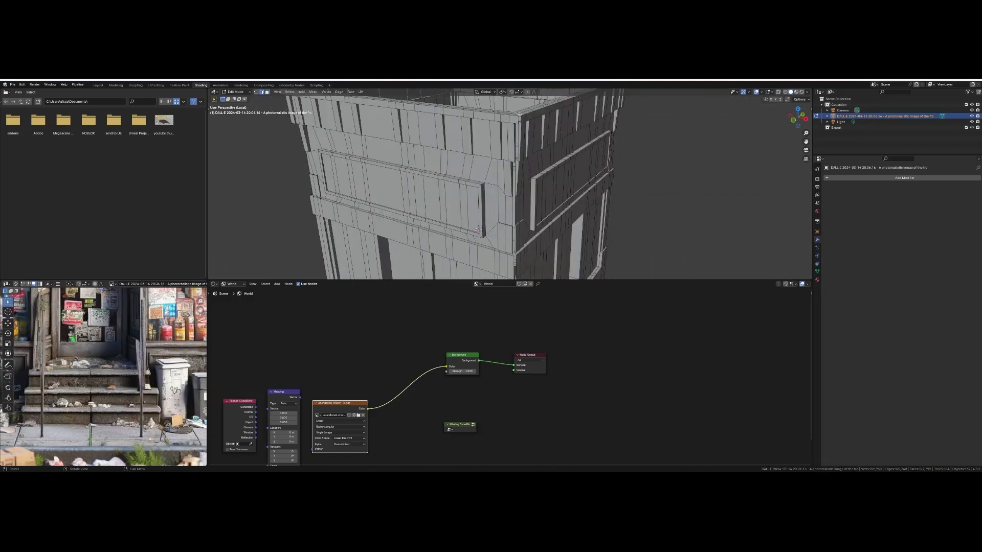
{"action": "right_click", "coordinate": [515, 114]}
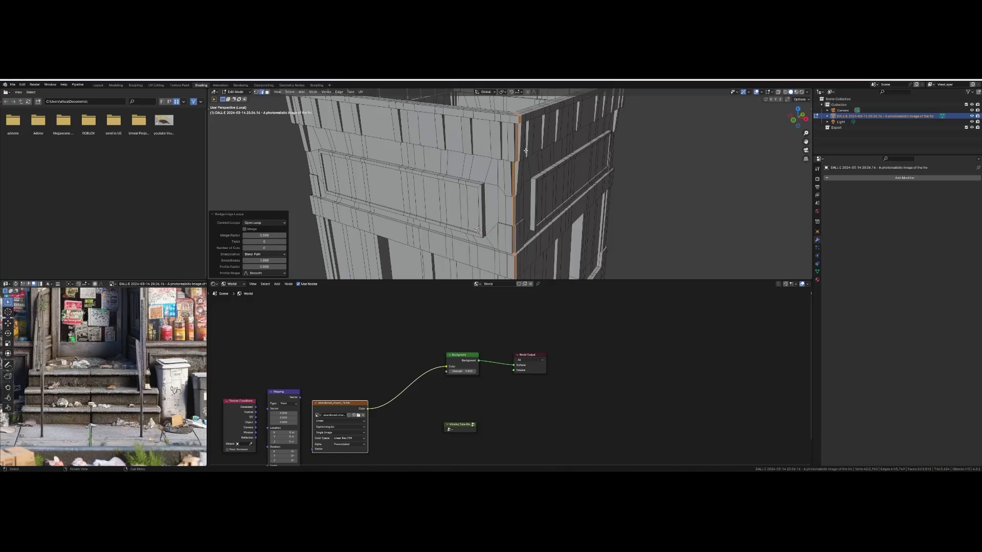
Step: Bridge the open vertical edges at the remaining building corners
{"action": "middle_click_drag", "start_coordinate": [511, 195], "coordinate": [532, 179]}
{"action": "right_click", "coordinate": [532, 177]}
{"action": "left_click", "coordinate": [534, 183]}
{"action": "right_click", "coordinate": [646, 186]}
{"action": "left_click", "coordinate": [646, 188]}
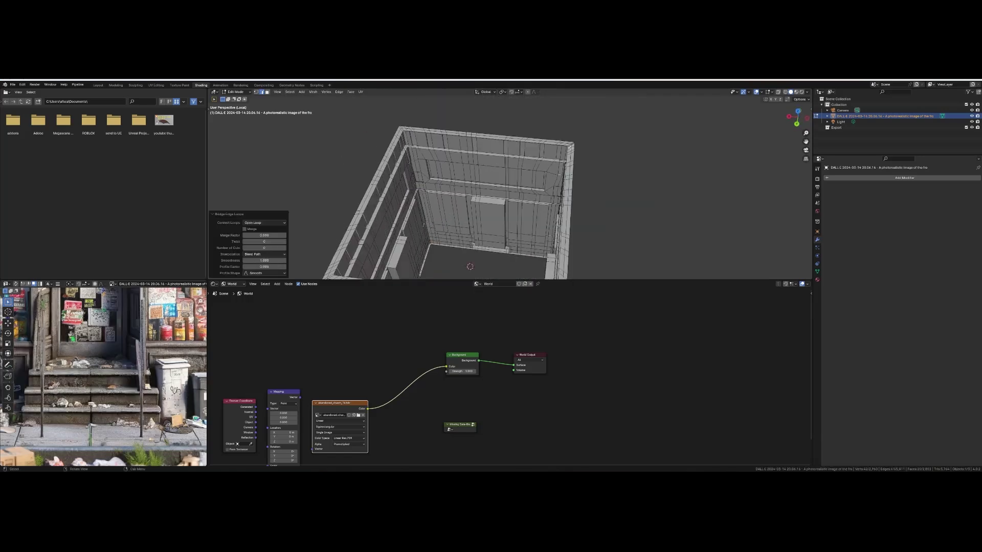
{"action": "left_click", "coordinate": [577, 147], "text": "alt"}
{"action": "key", "text": "shift+r"}
Step: Close the building's open roof and open underside with Grid Fill
{"action": "left_click", "coordinate": [323, 173], "text": "alt"}
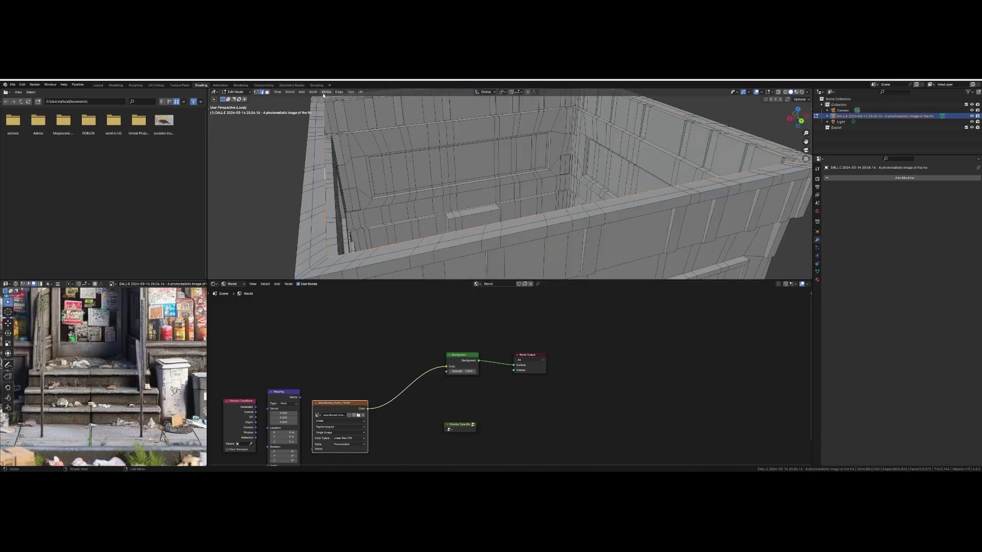
{"action": "left_click", "coordinate": [350, 92]}
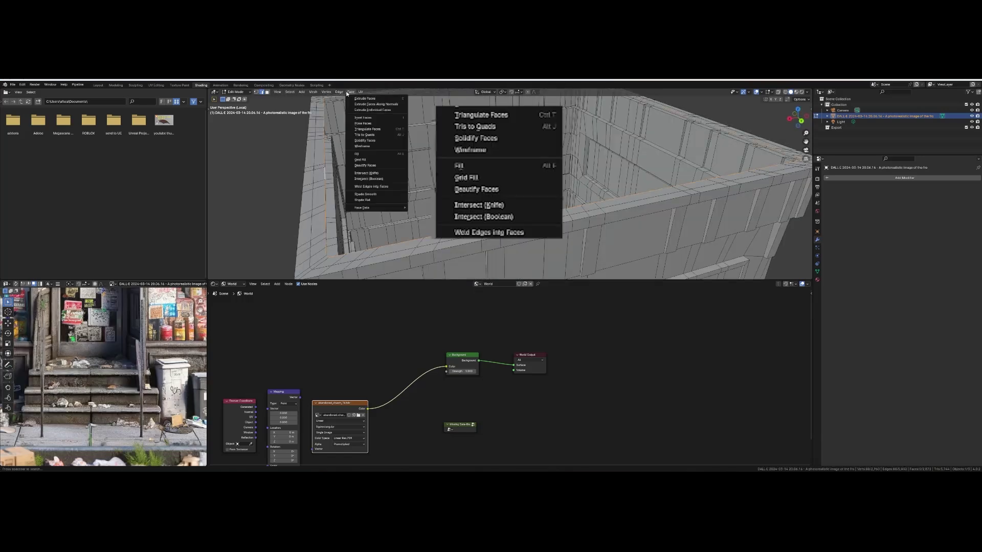
{"action": "left_click", "coordinate": [360, 159]}
{"action": "middle_click_drag", "start_coordinate": [512, 184], "coordinate": [511, 169]}
{"action": "left_click", "coordinate": [349, 92]}
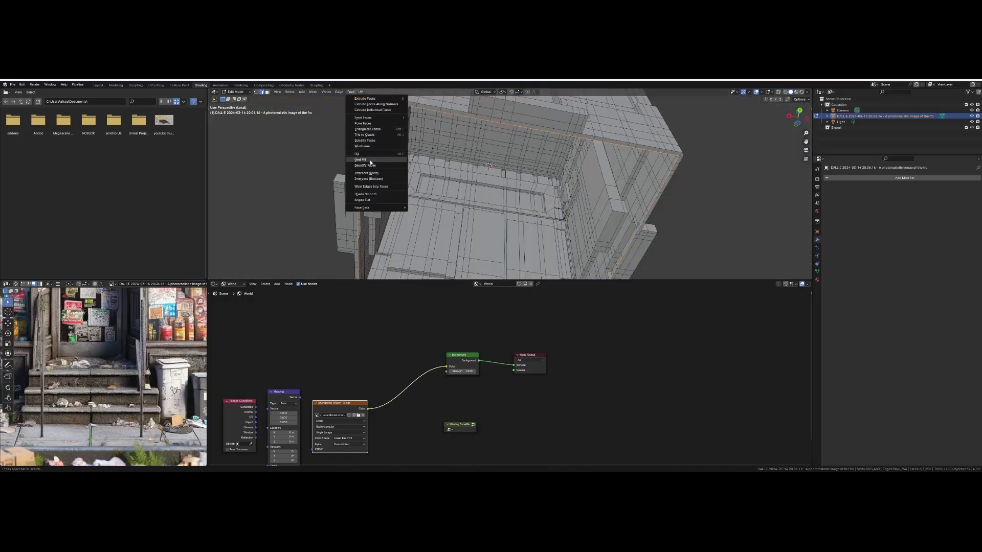
{"action": "left_click", "coordinate": [370, 160]}
{"action": "middle_click_drag", "start_coordinate": [537, 165], "coordinate": [516, 160]}
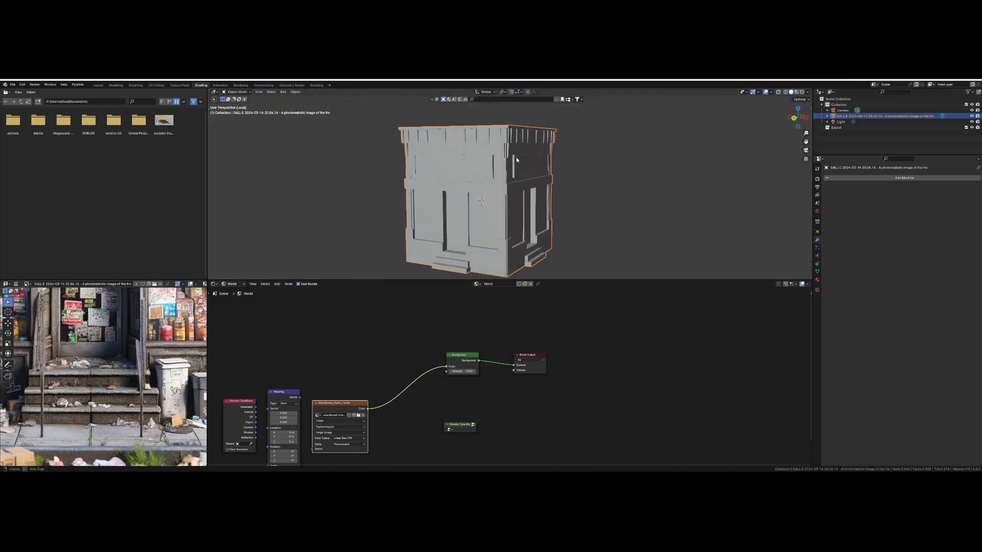
Step: Preview the finished building and the row of storefronts in rendered viewport shading
{"action": "left_click", "coordinate": [797, 92]}
{"action": "left_click", "coordinate": [802, 92]}
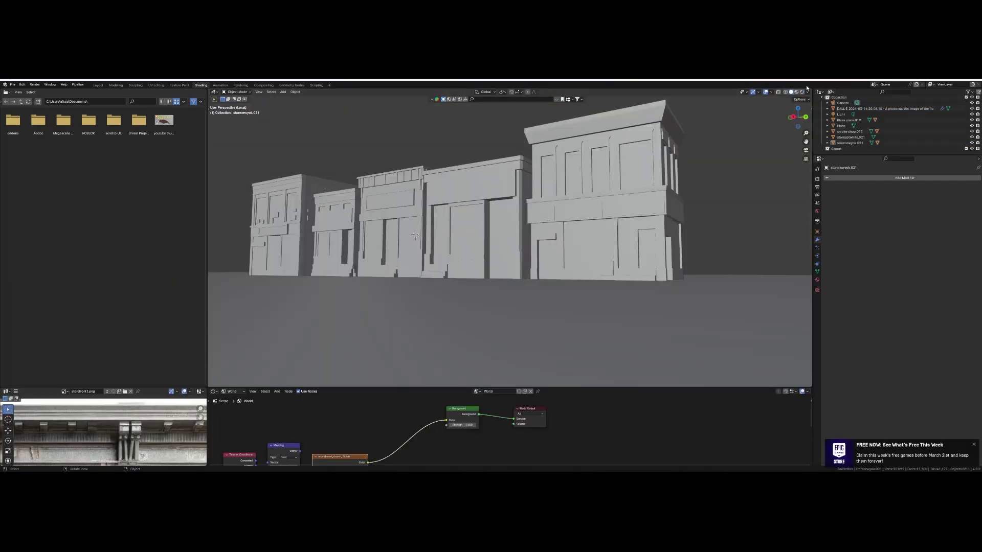
{"action": "left_click", "coordinate": [797, 92]}
{"action": "left_click", "coordinate": [802, 92]}
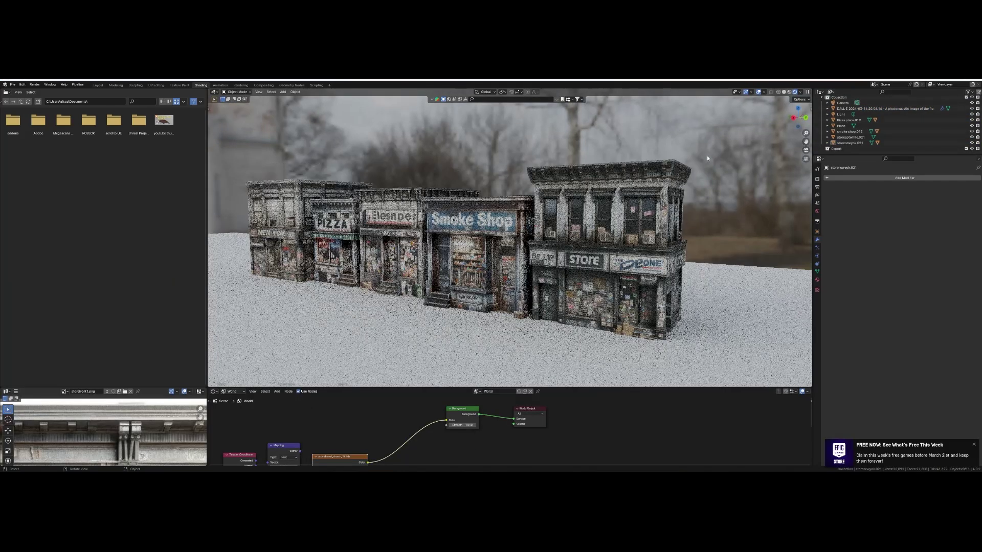